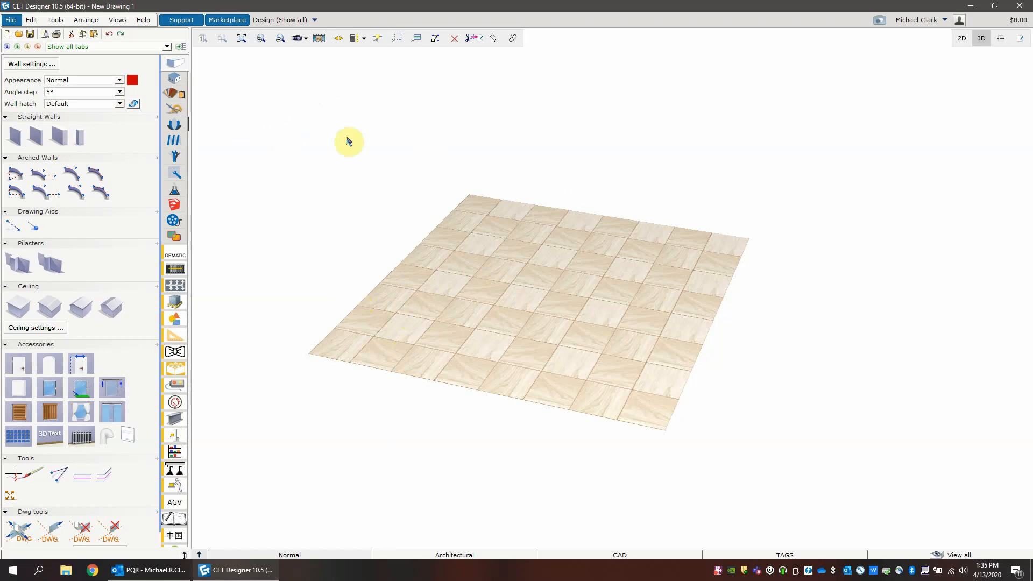
- Review the General and Region settings in the Control Panel and close it
click(11, 22)
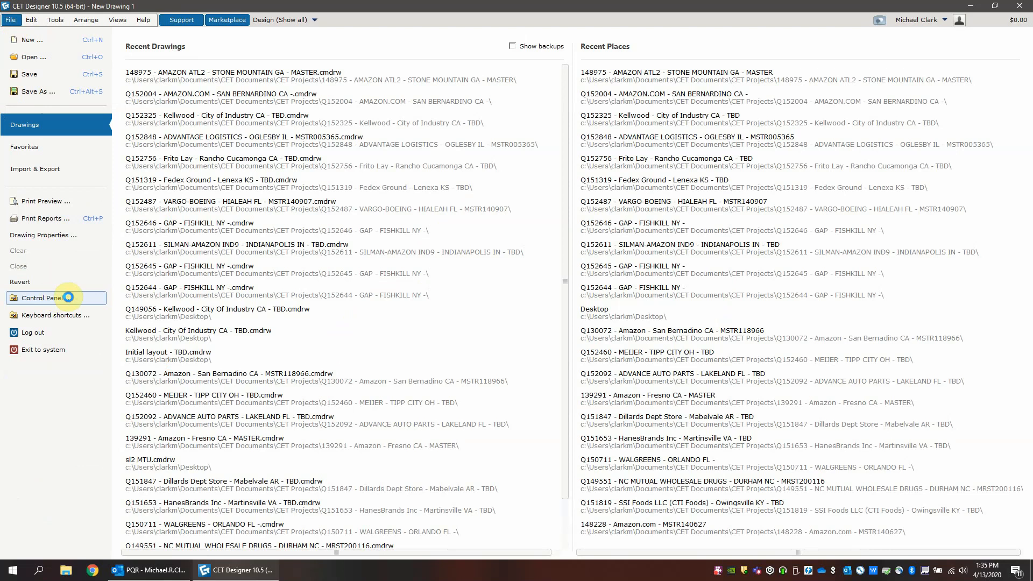
click(67, 297)
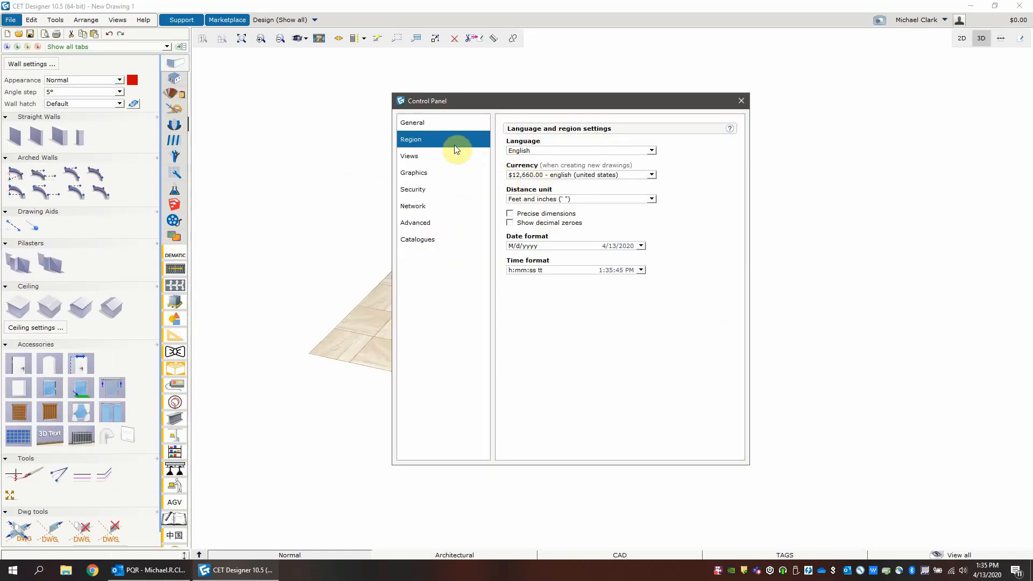
click(429, 124)
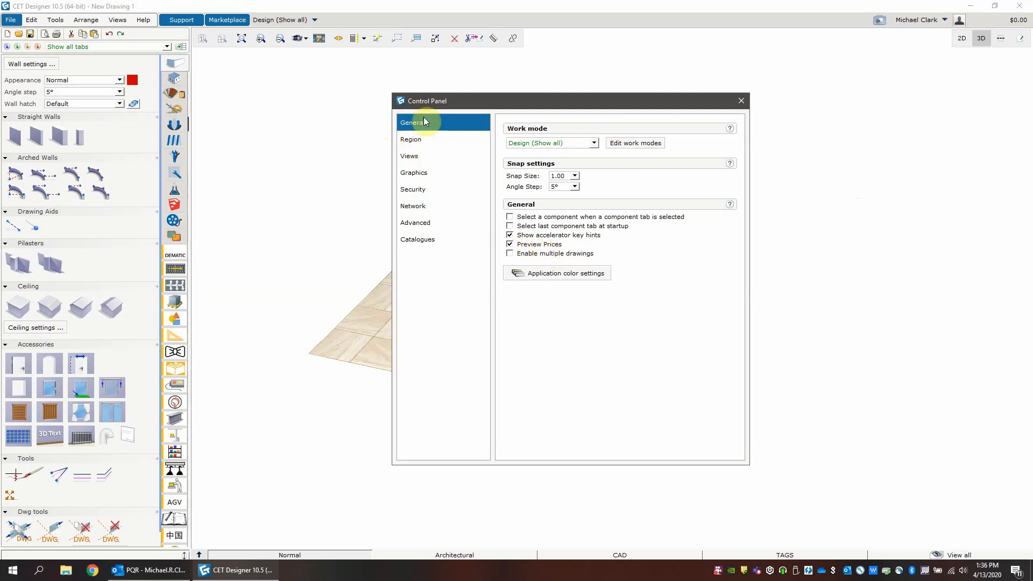
click(407, 140)
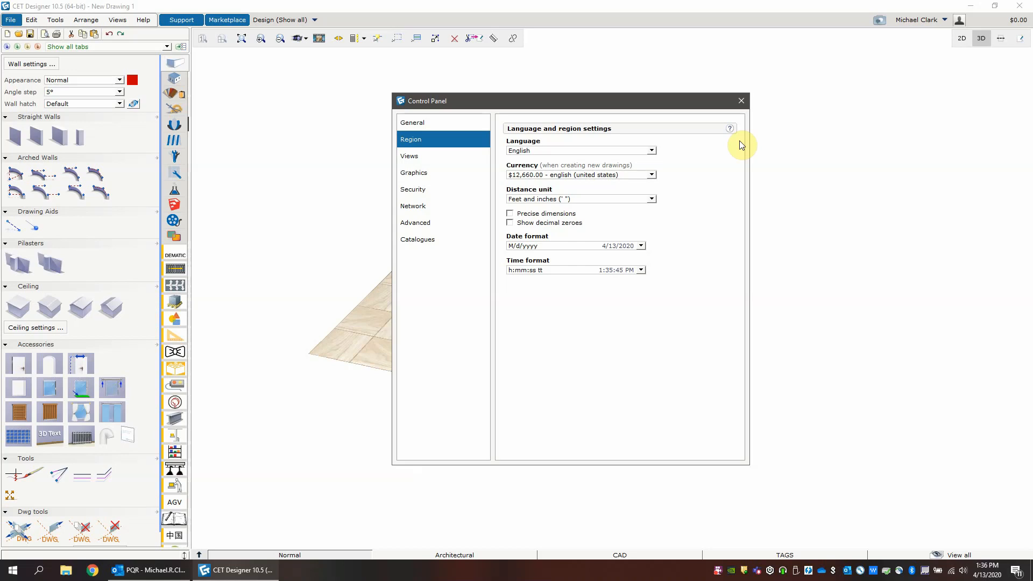
click(741, 101)
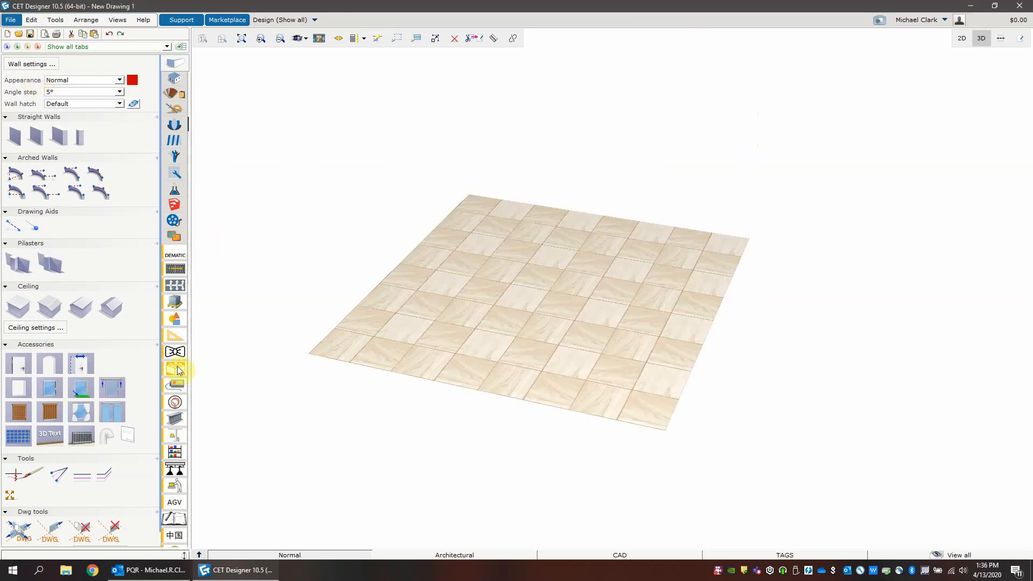
- Copy the Design (Show all) work mode as "Design (Show all) - Copy" and set the copy to use custom tabs
mouse_move(181, 270)
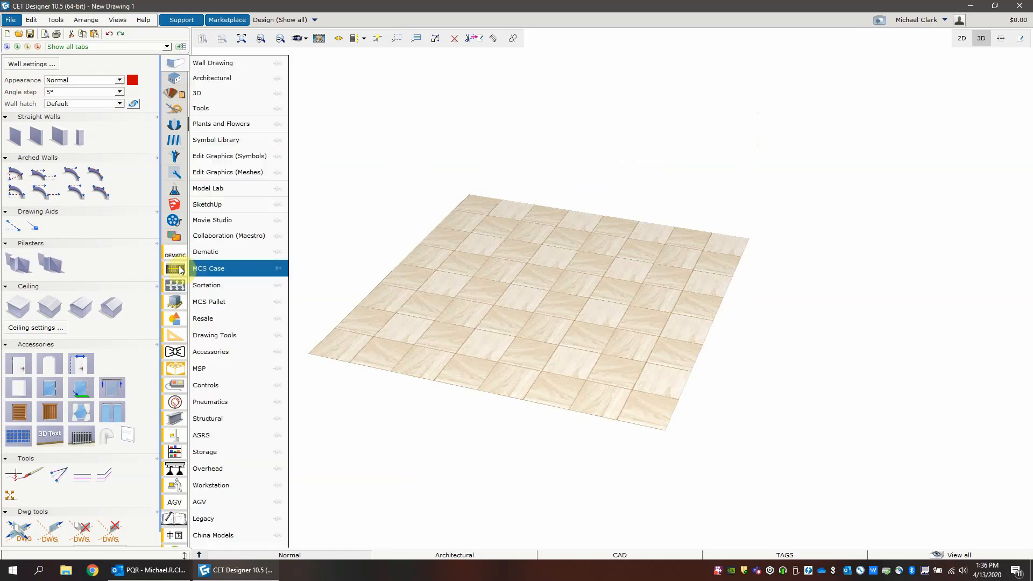
scroll(175, 306, down, 3)
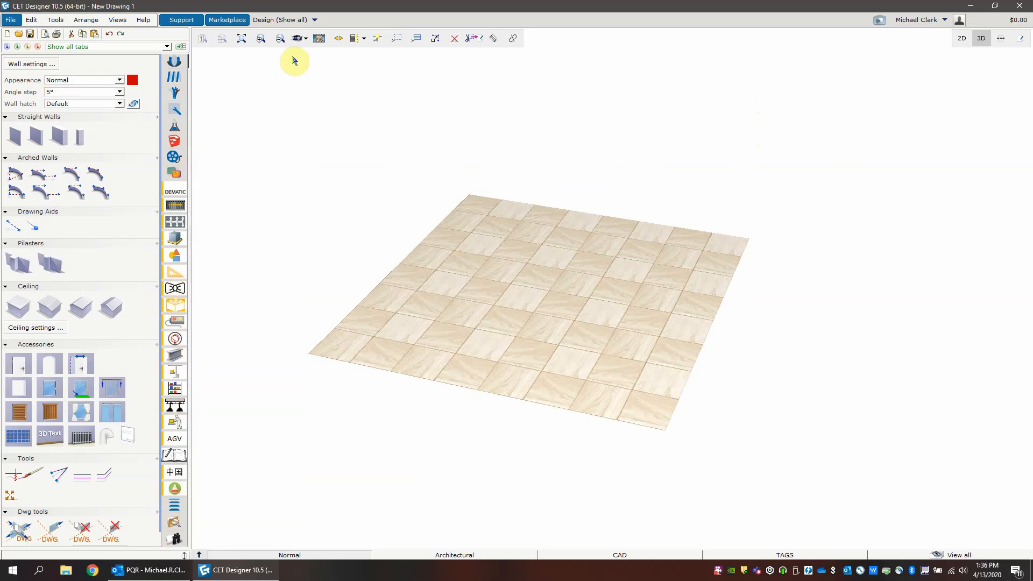
click(285, 20)
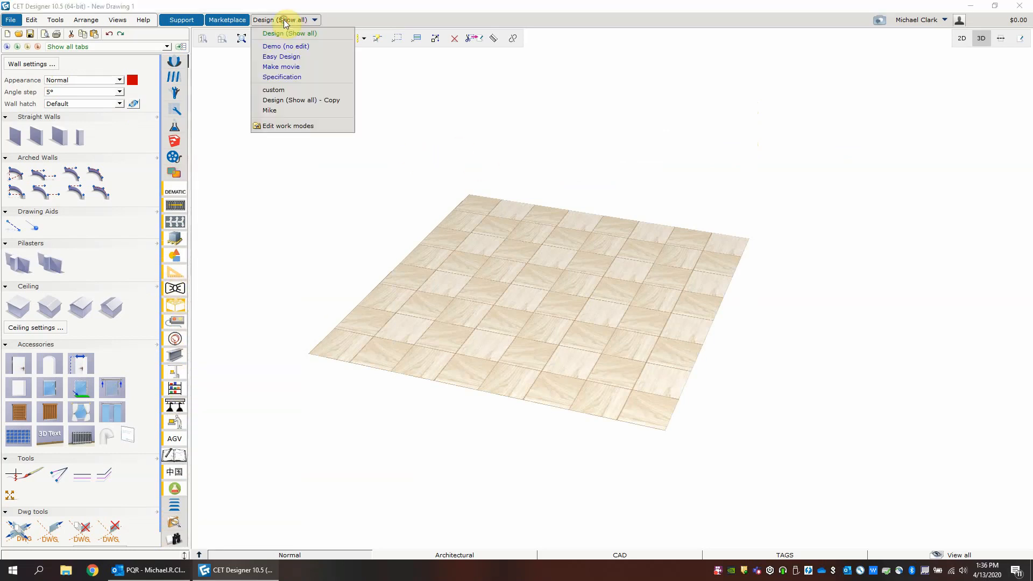
click(294, 129)
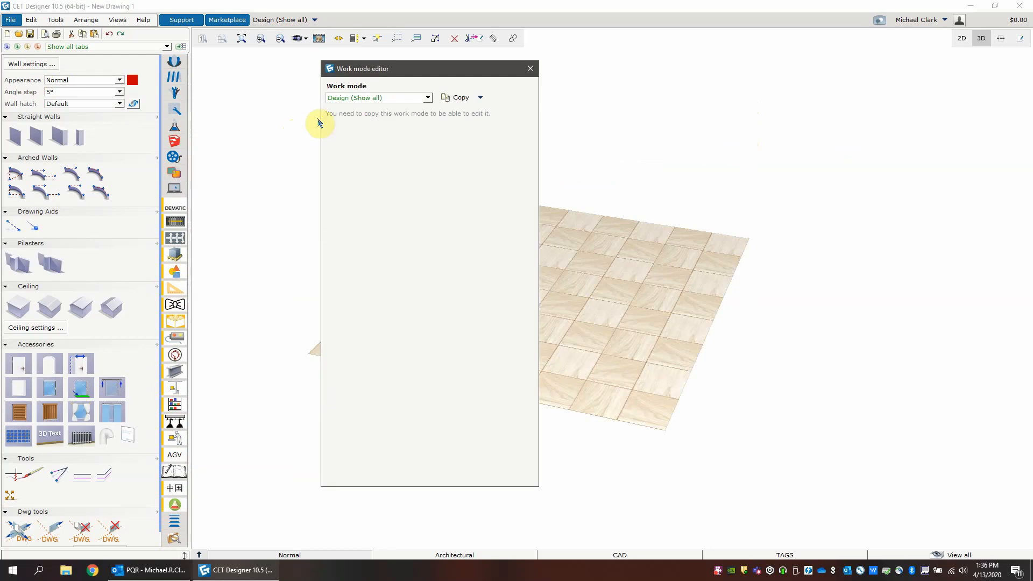
click(457, 100)
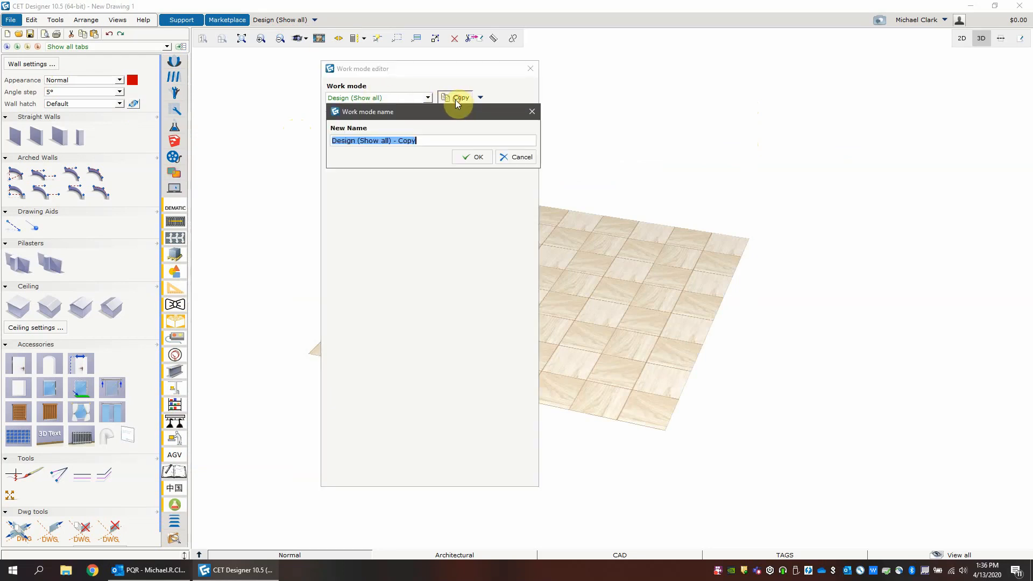
click(486, 157)
click(409, 289)
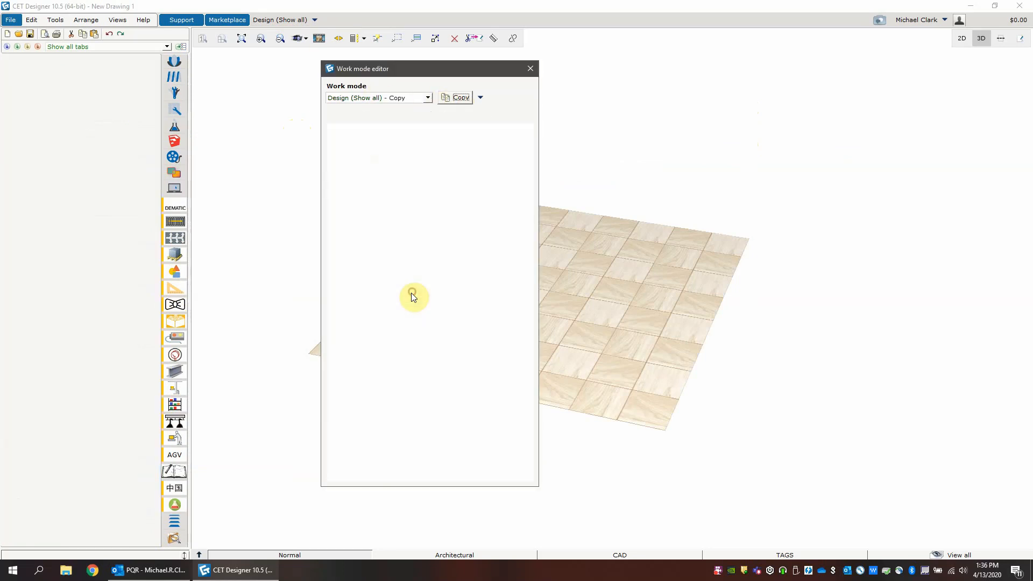
click(360, 169)
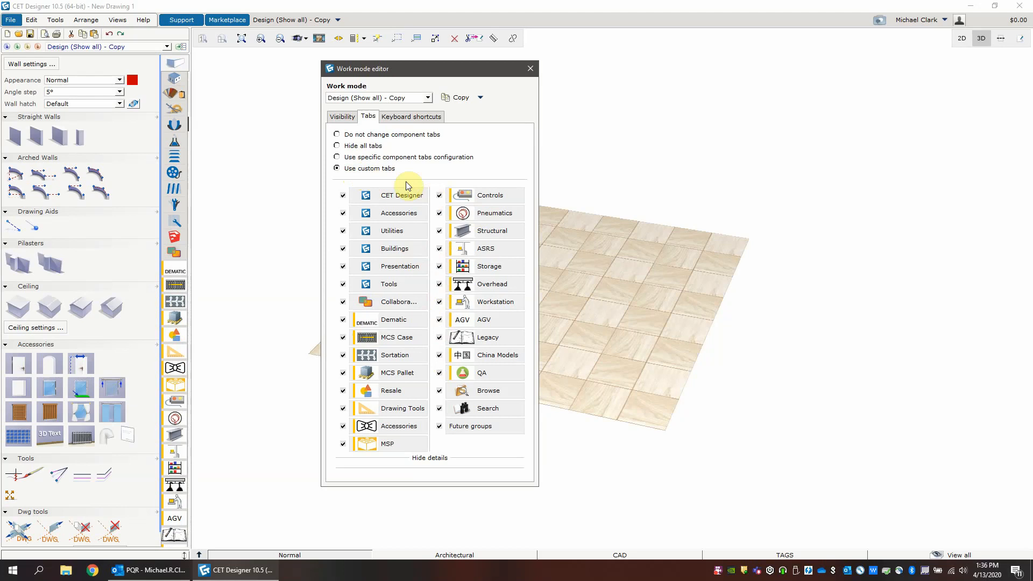
click(530, 69)
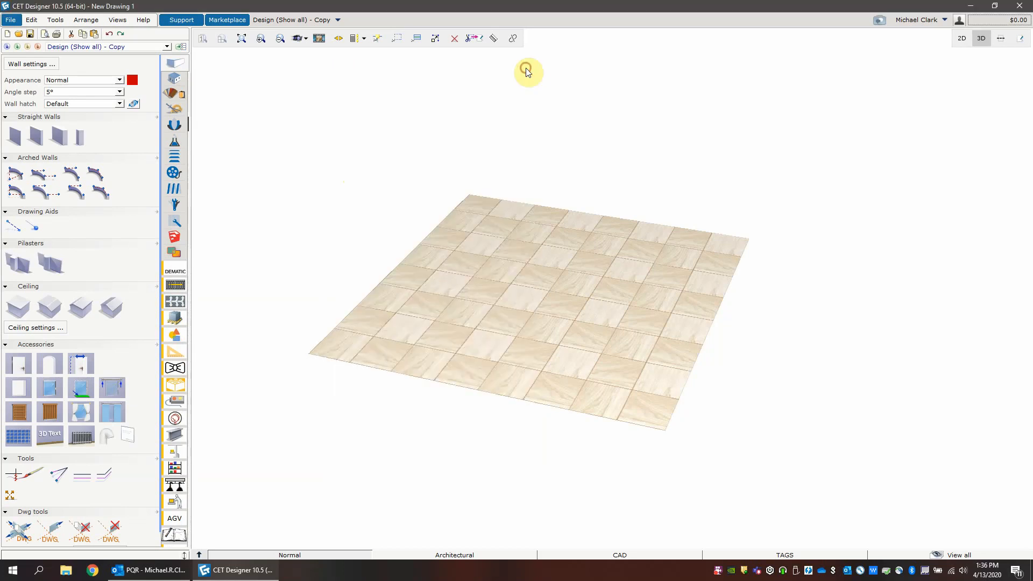
- Switch the active work mode back to Design (Show all)
click(313, 20)
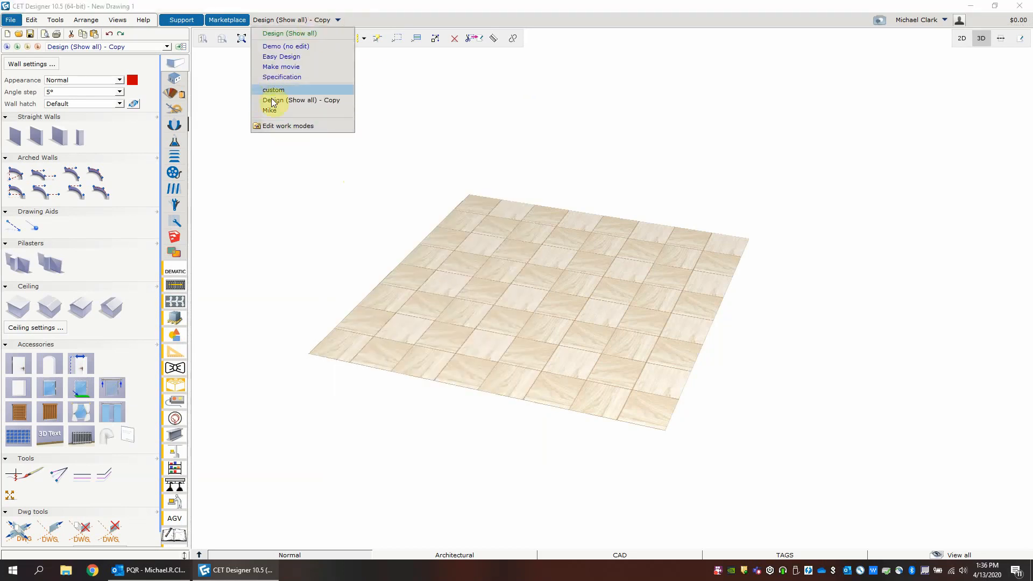
click(289, 33)
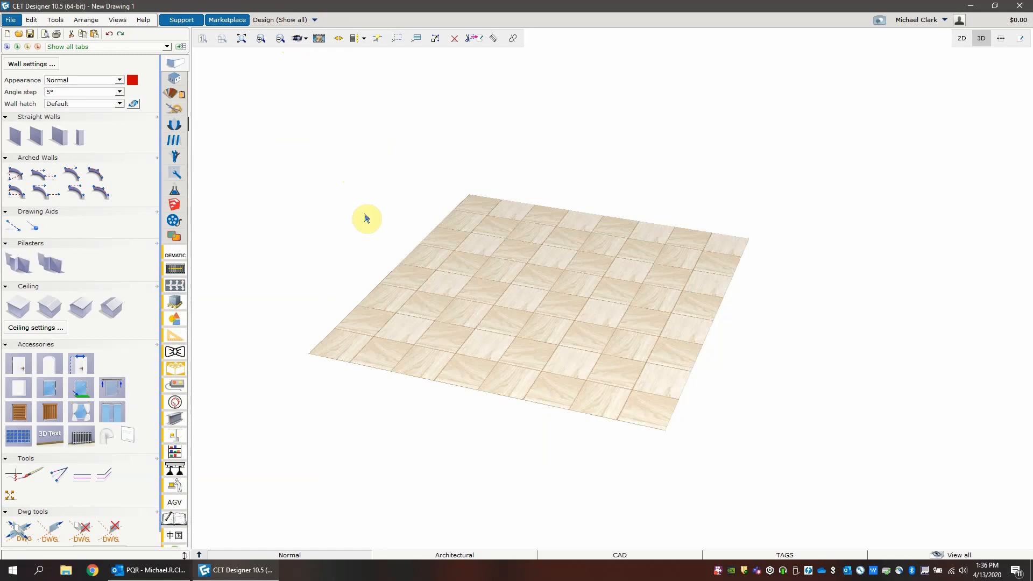
scroll(468, 247, down, 3)
scroll(475, 267, up, 3)
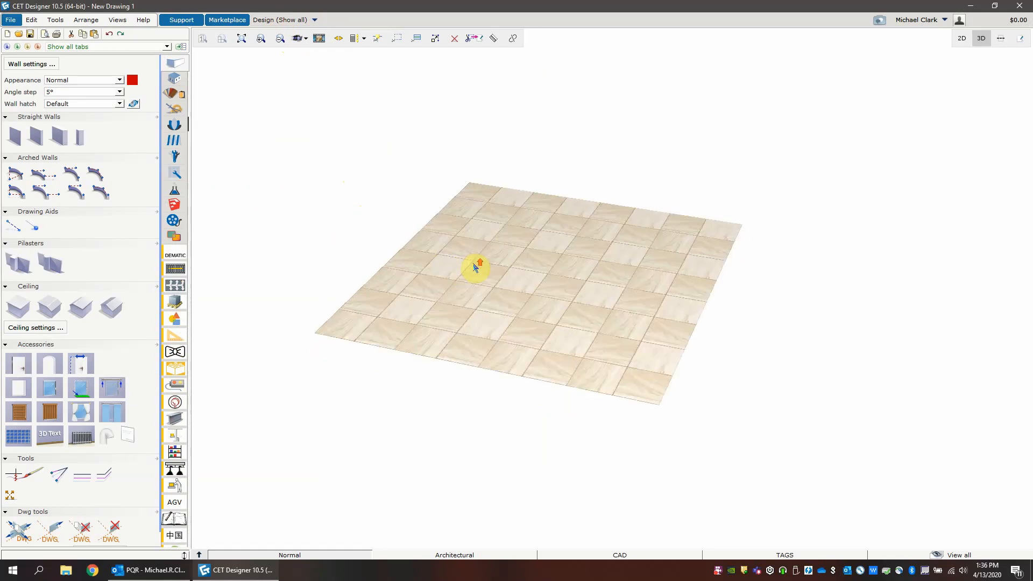
scroll(475, 268, up, 2)
right_drag(440, 228, 467, 235)
scroll(466, 238, down, 2)
mouse_move(471, 242)
middle_down()
mouse_move(478, 261)
mouse_move(516, 247)
mouse_move(479, 231)
mouse_move(482, 251)
middle_up()
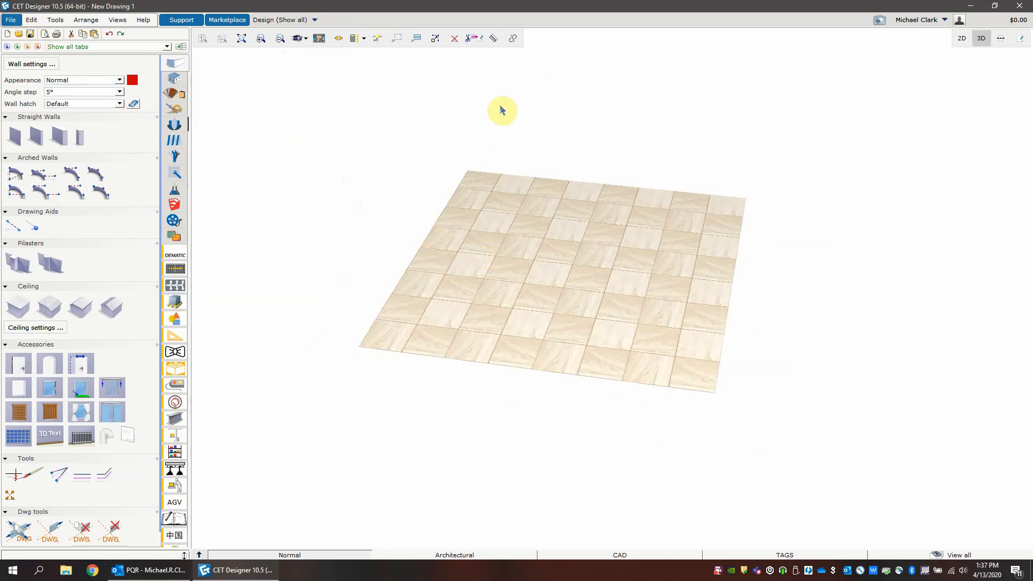
- Import the CAD file P006140-33-L1.DWG from the Desktop using inches and a scale of 1:1
click(10, 20)
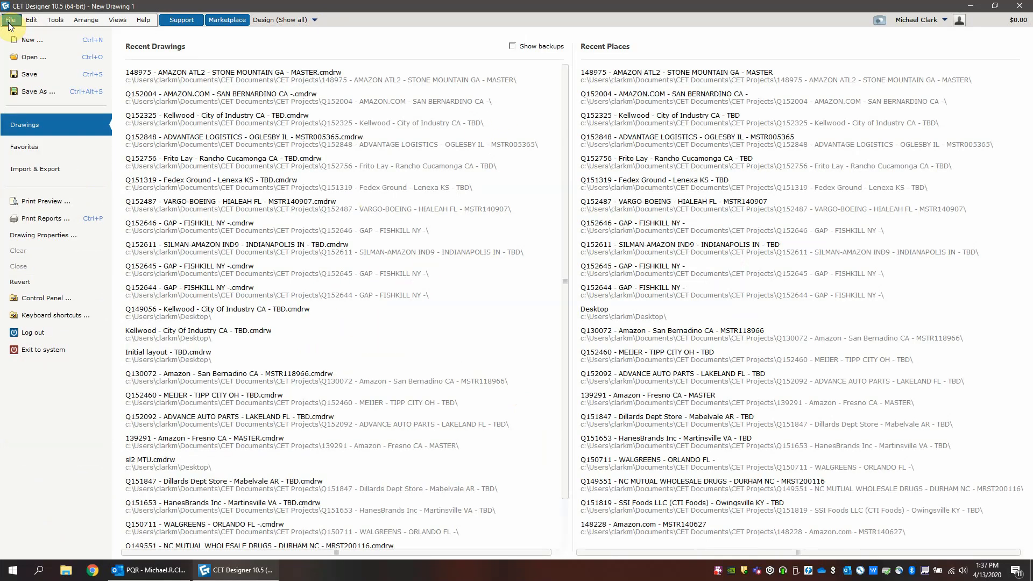
click(43, 170)
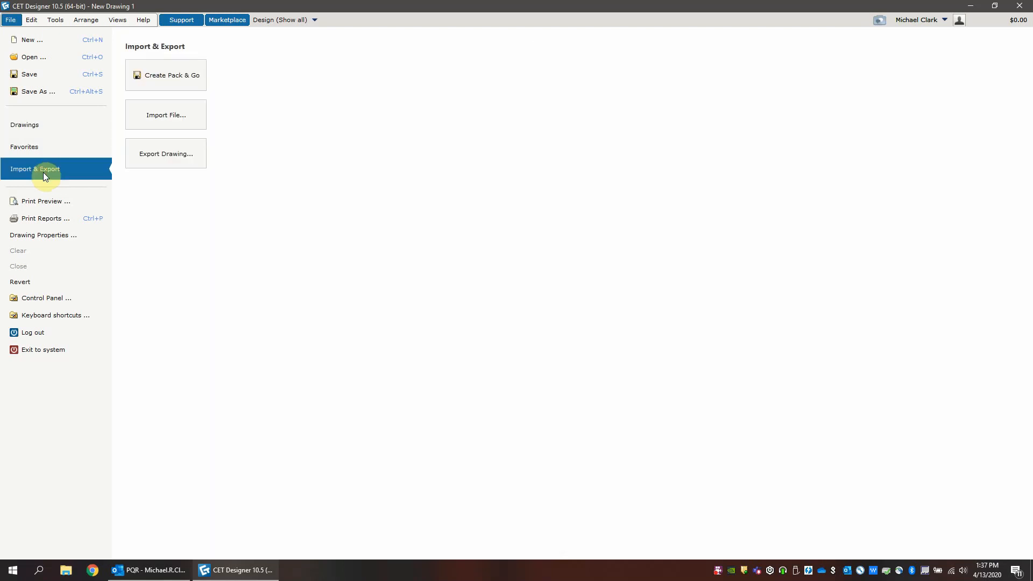
click(174, 115)
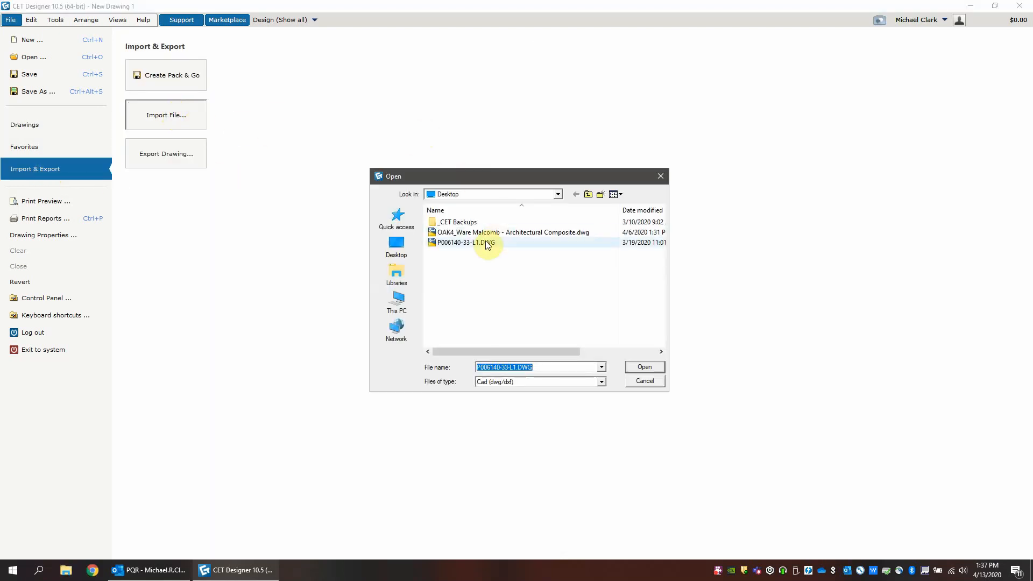
click(477, 243)
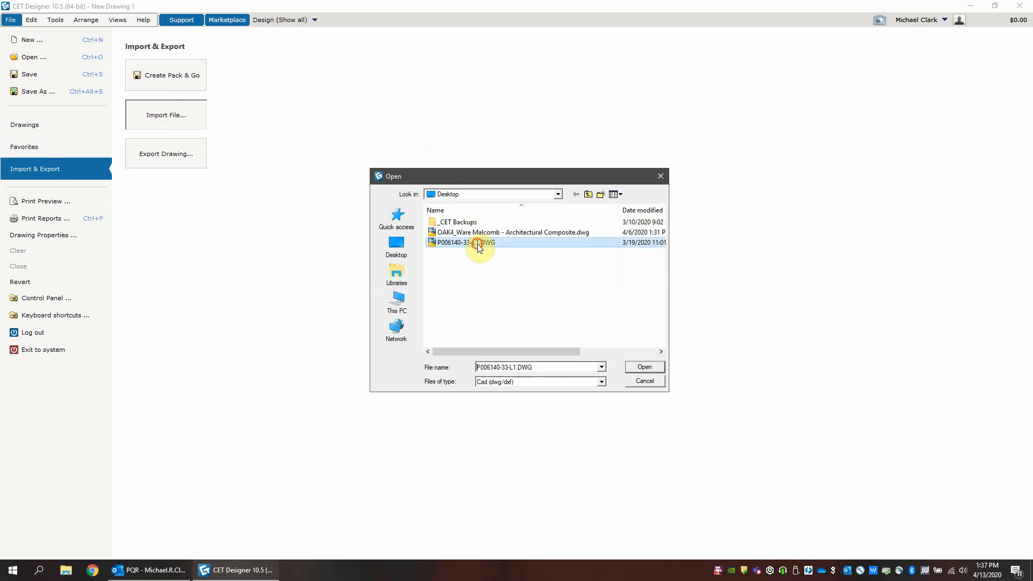
double_click(477, 243)
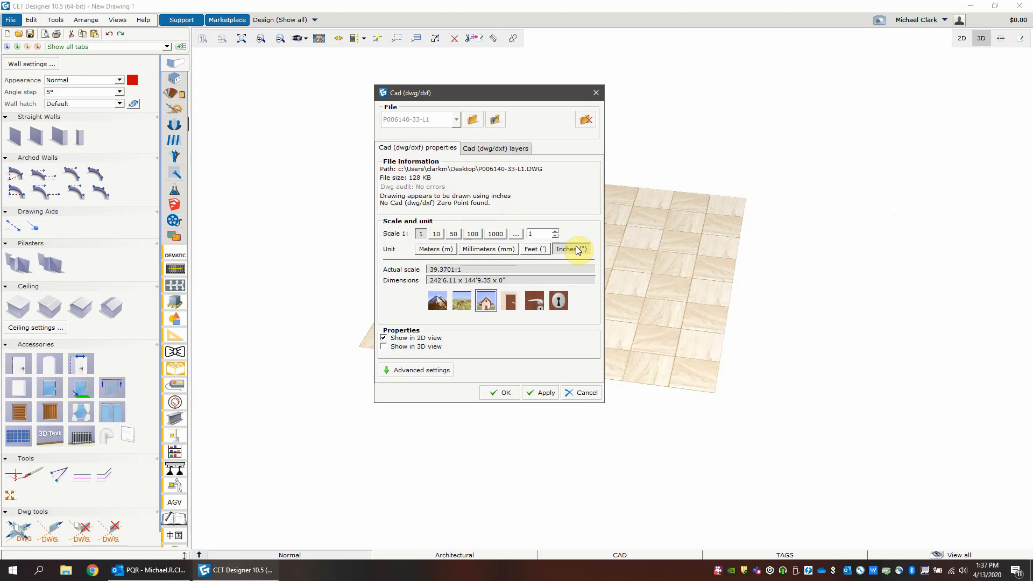
click(501, 396)
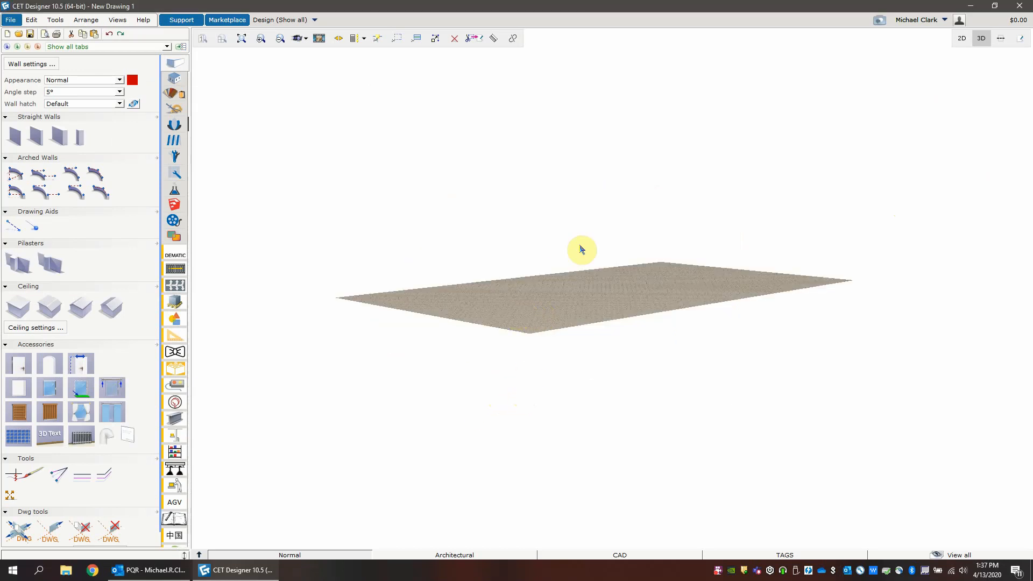
- Switch to the 2D view and show the conveyor lane at the foot-operated electric case stop up close
click(961, 39)
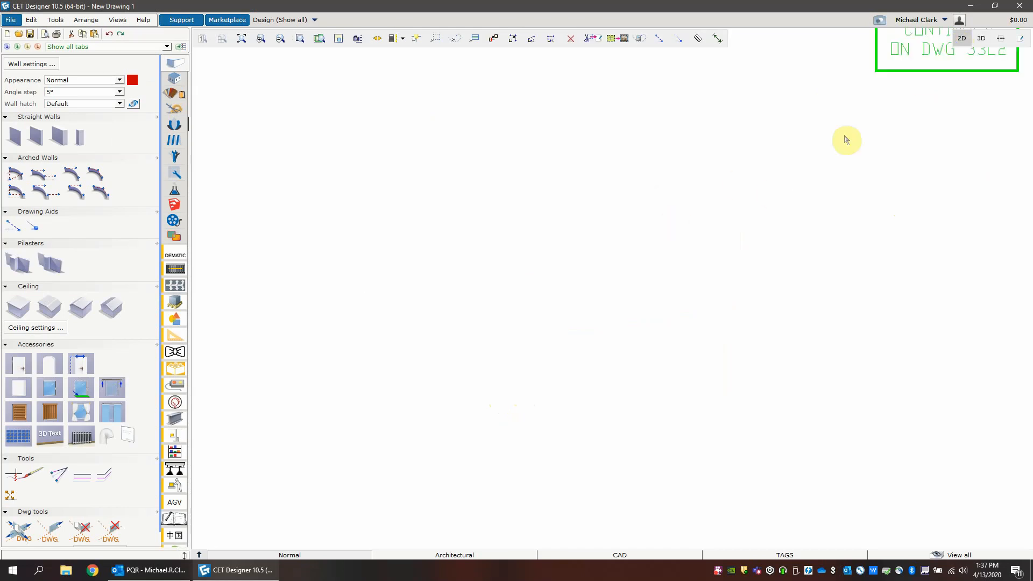
scroll(721, 230, down, 3)
middle_drag(815, 151, 513, 365)
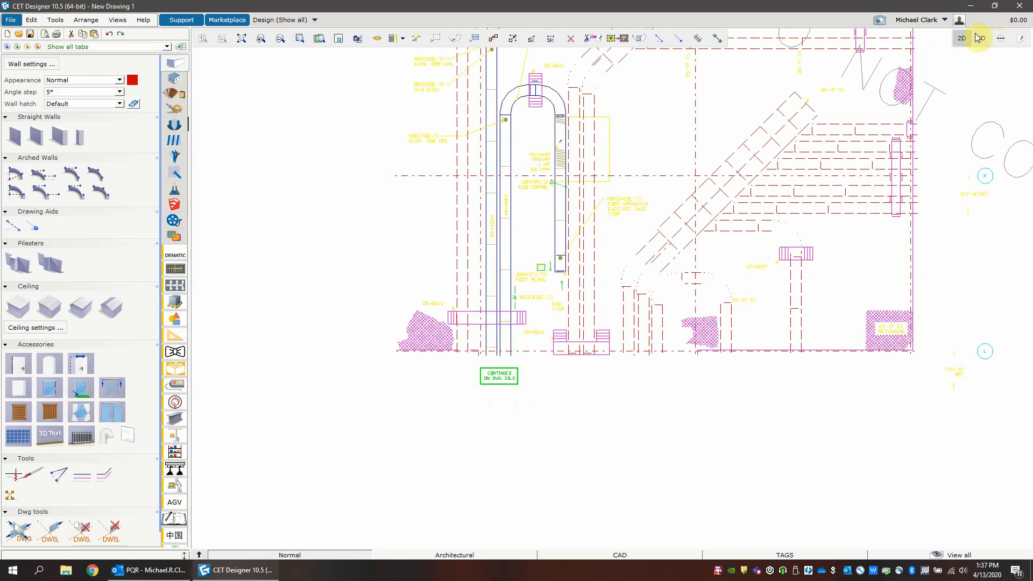
mouse_move(699, 203)
middle_down()
mouse_move(620, 256)
mouse_move(609, 346)
mouse_move(669, 392)
middle_up()
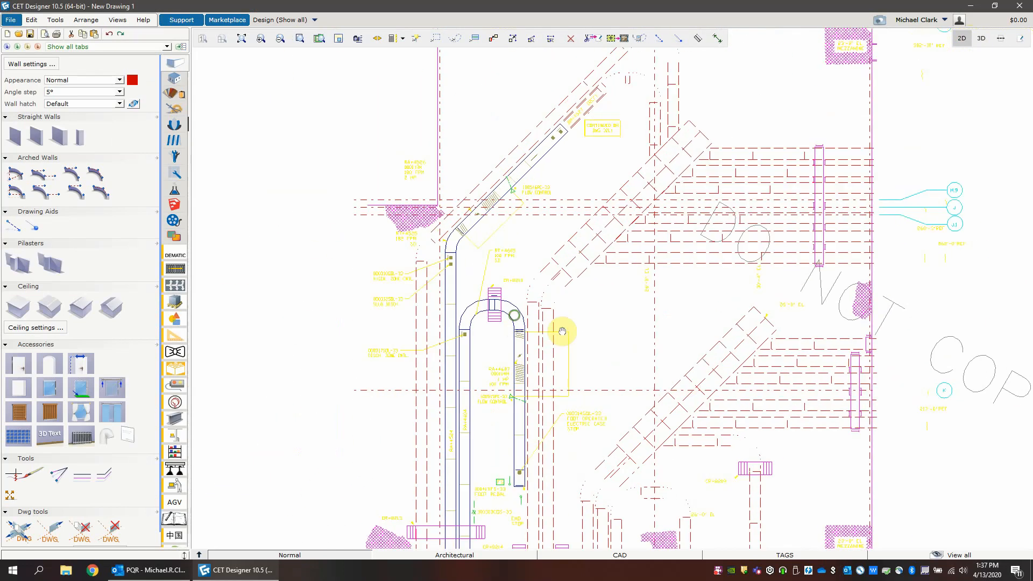
mouse_move(539, 310)
middle_down()
mouse_move(520, 144)
mouse_move(454, 180)
middle_up()
scroll(443, 300, up, 6)
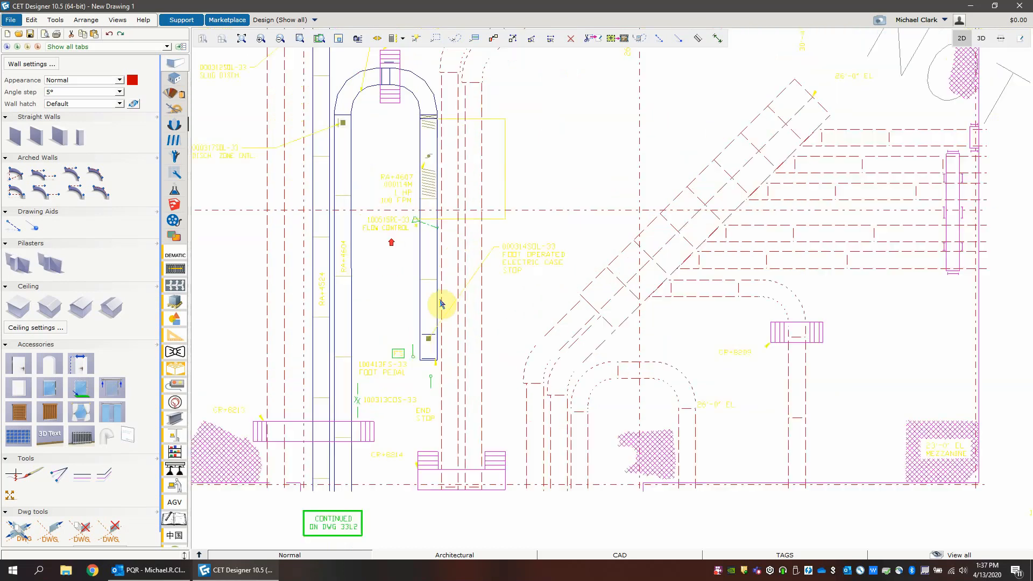
scroll(439, 291, up, 1)
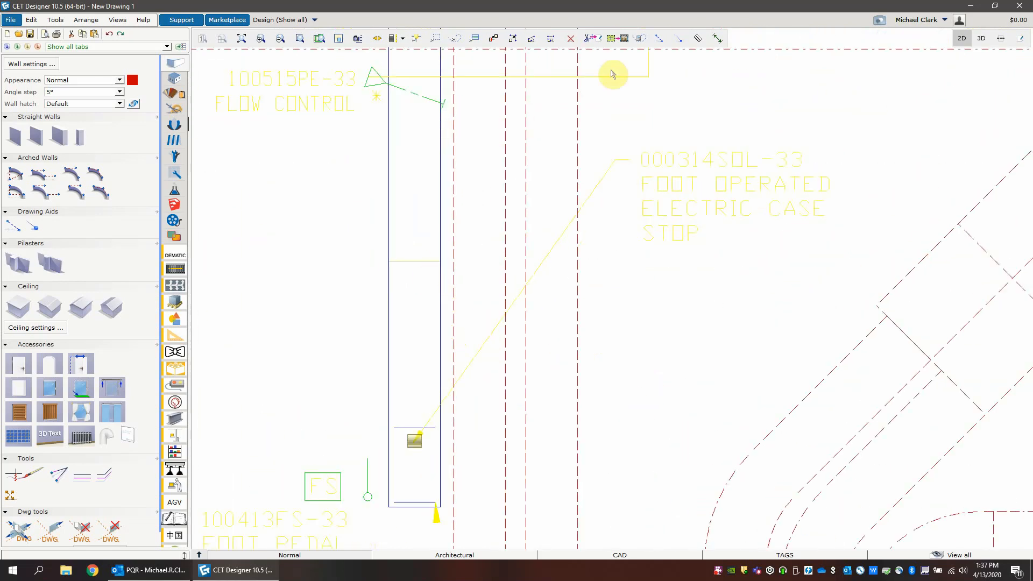
- Measure the width of the conveyor lane above the case stop with the Dimension tool, without placing a dimension
click(717, 39)
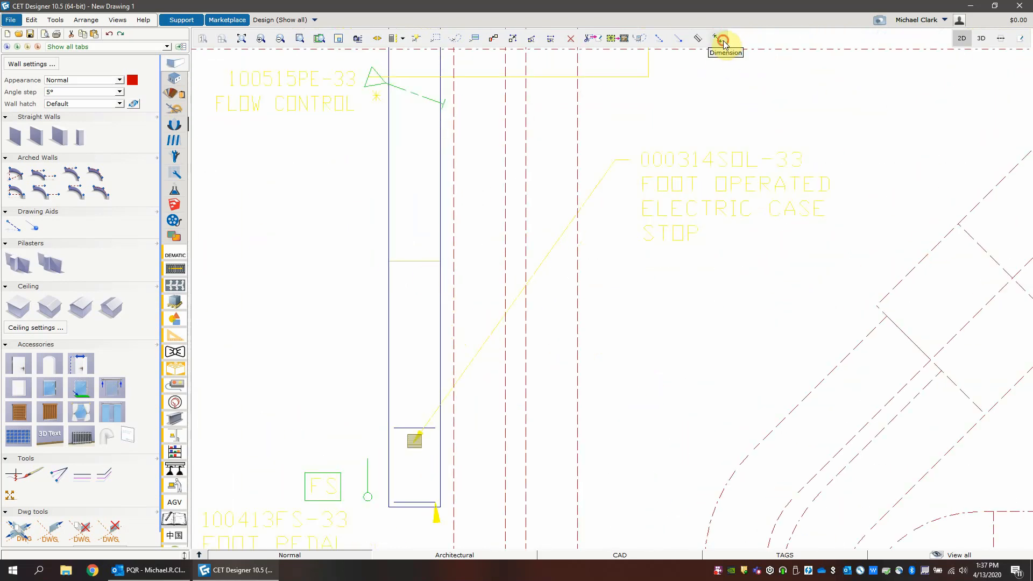
click(444, 260)
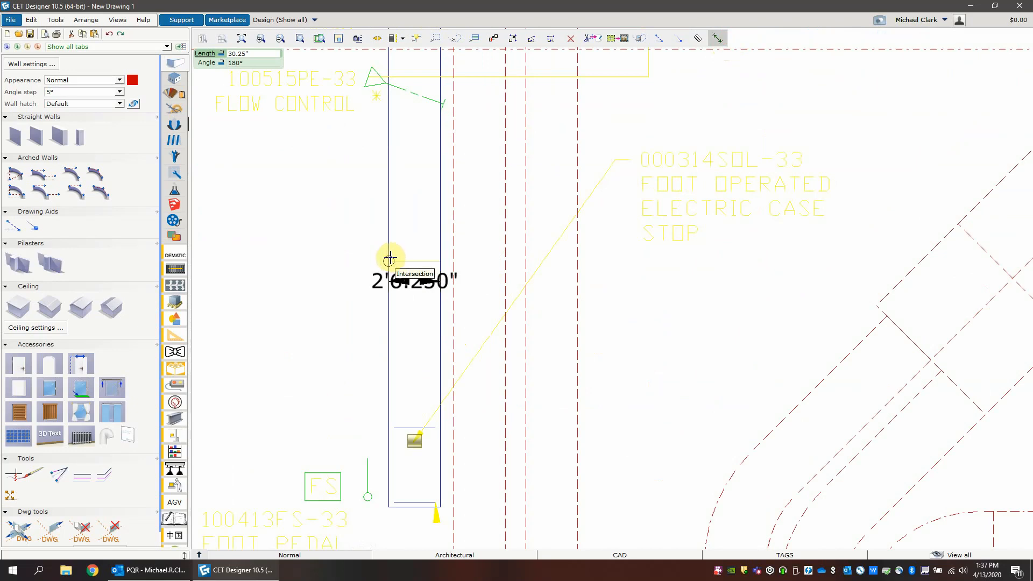
key(Escape)
- Change the scale of the imported CAD drawing to 1:0.8 in its settings
scroll(450, 250, down, 5)
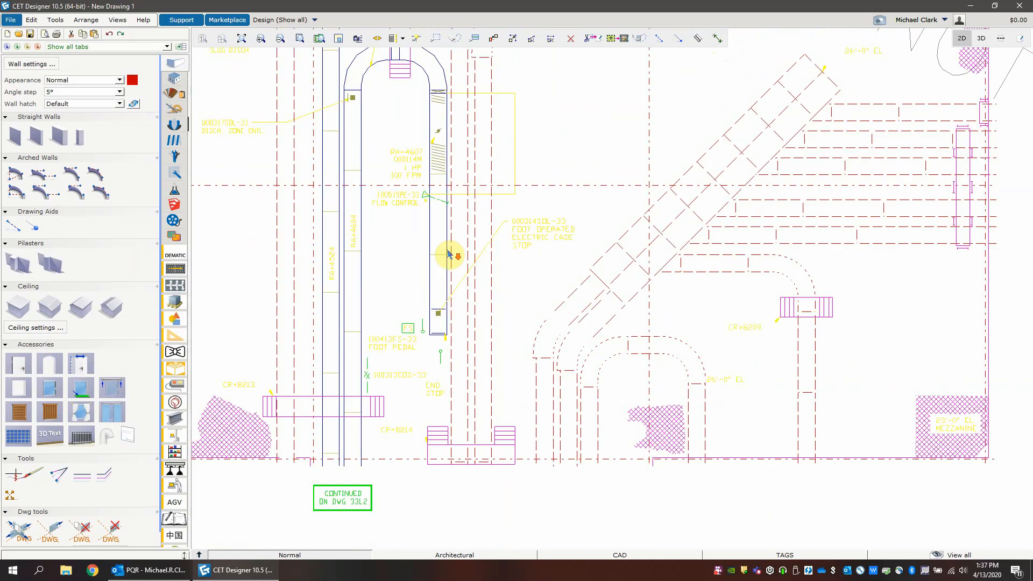
click(442, 166)
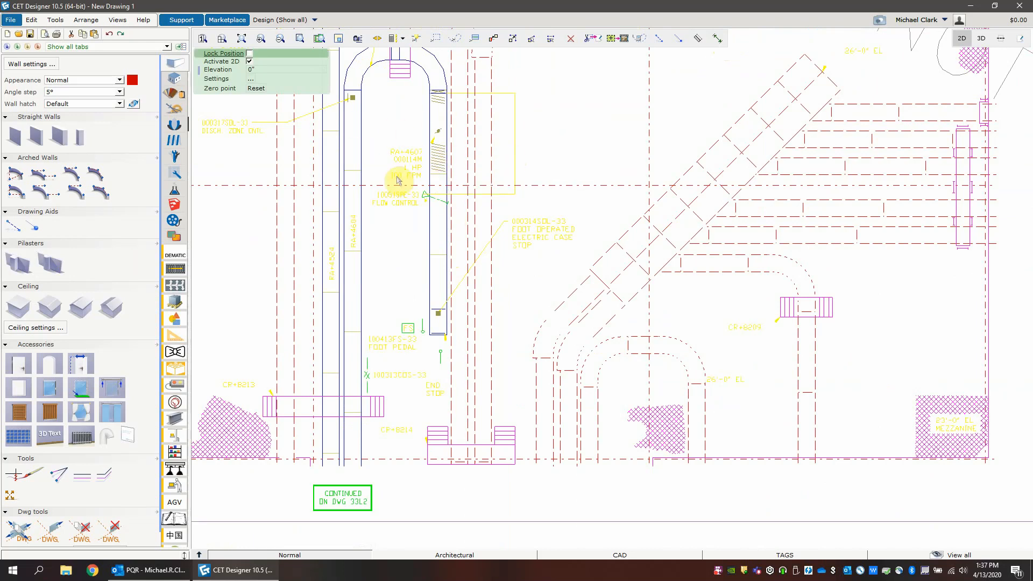
click(251, 83)
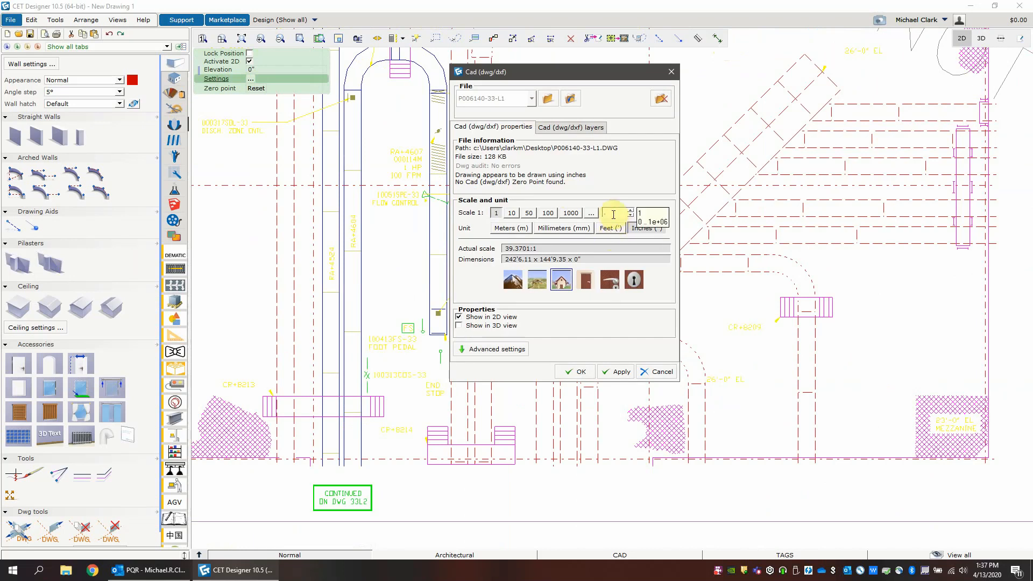
text(.8)
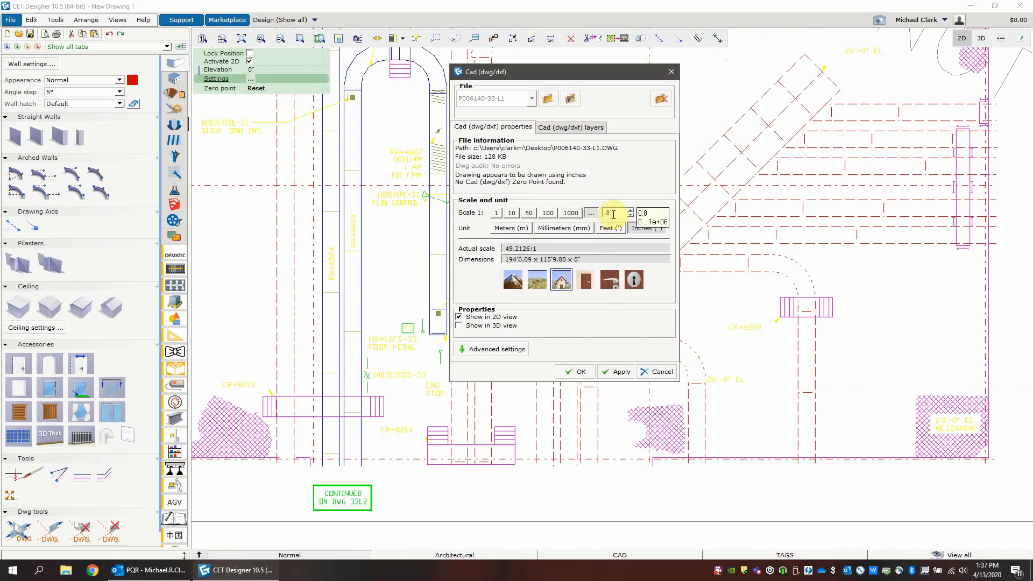
click(581, 372)
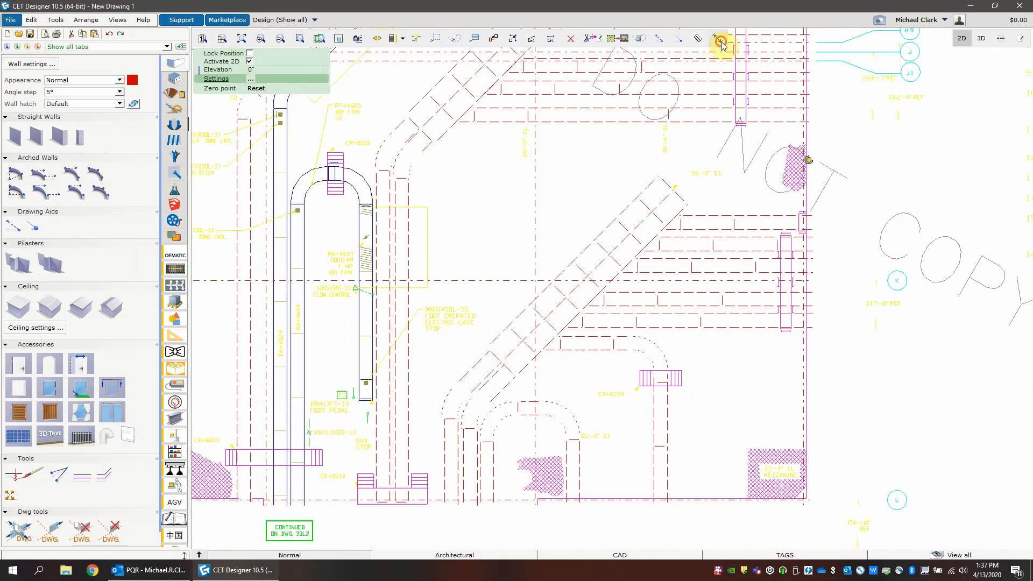
- Measure the width of the conveyor lane above the foot-operated case stop again with the Dimension tool, without placing a dimension
click(720, 40)
scroll(380, 347, up, 3)
click(357, 360)
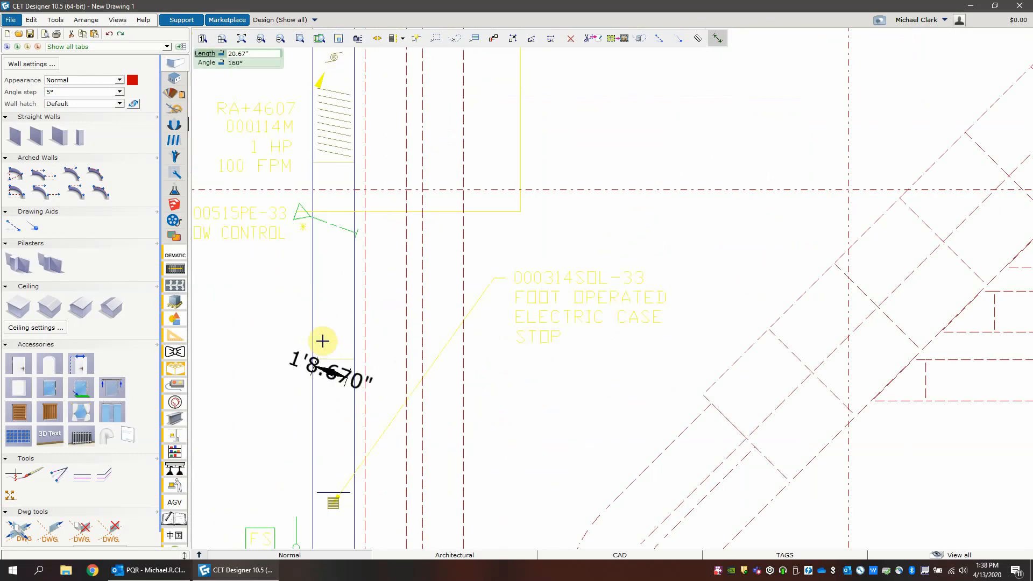
click(308, 356)
key(Escape)
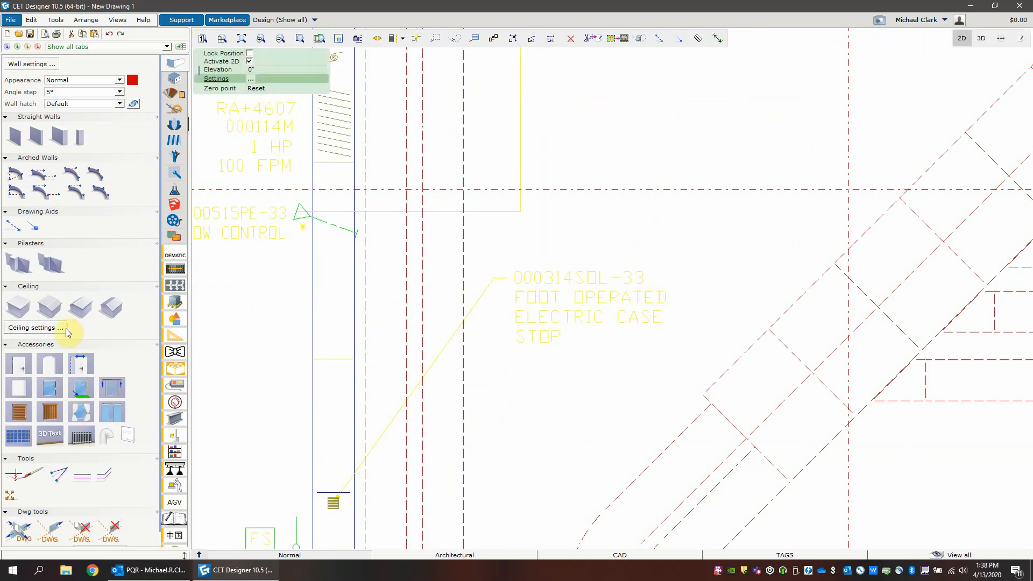
- Examine the rescaled conveyor drawing as a whole, including its conveyor lanes, notes and legend
scroll(592, 327, down, 5)
mouse_move(622, 249)
middle_down()
mouse_move(488, 252)
mouse_move(339, 323)
middle_up()
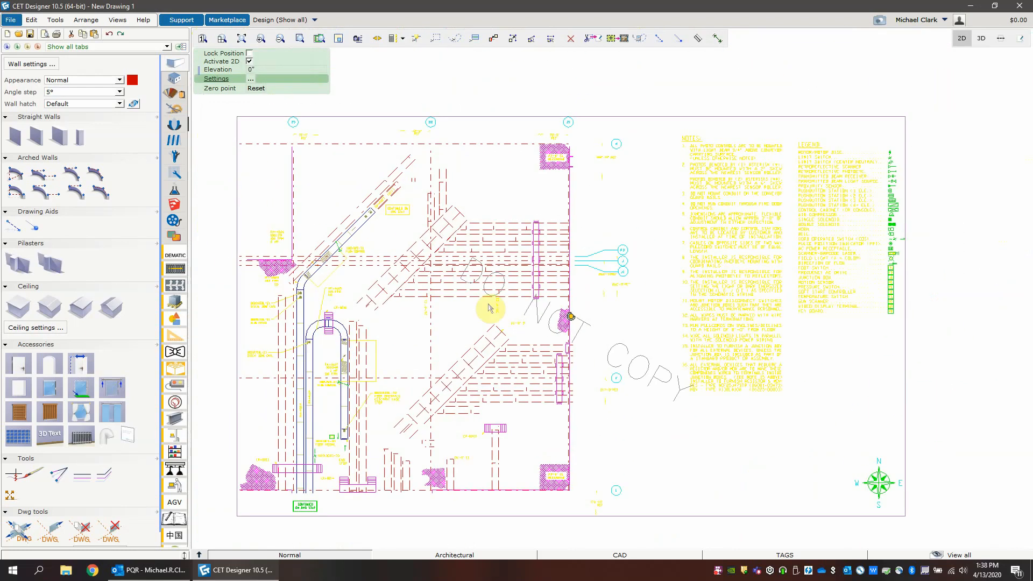
scroll(501, 299, down, 2)
middle_drag(457, 323, 468, 252)
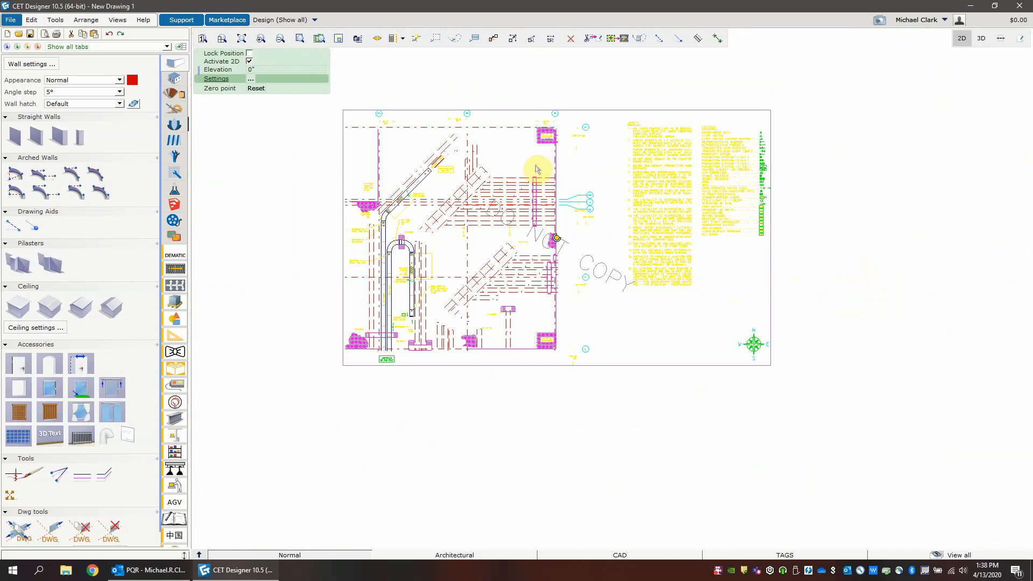
scroll(401, 271, up, 1)
scroll(430, 245, up, 3)
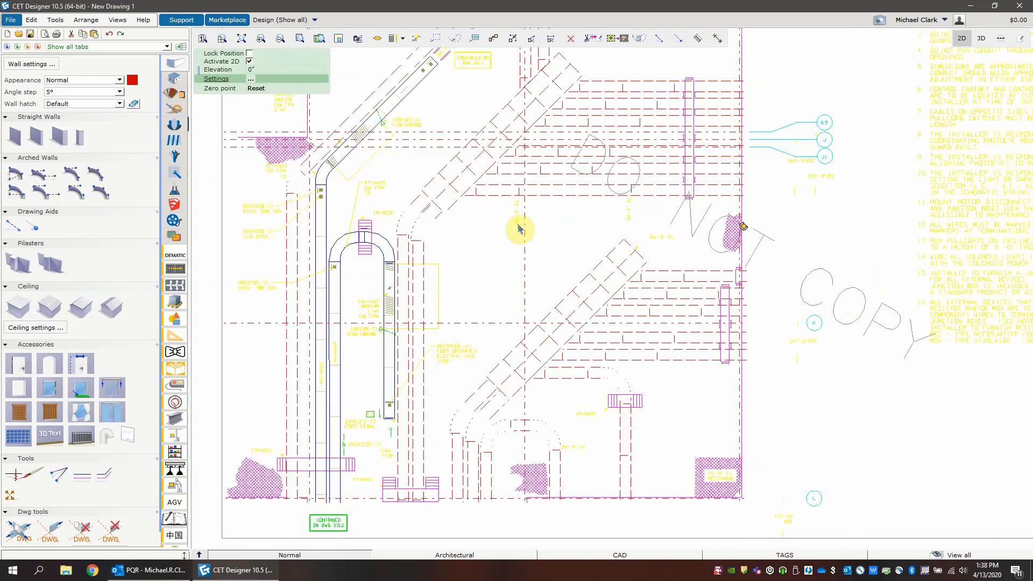
scroll(516, 230, down, 3)
middle_drag(486, 225, 452, 285)
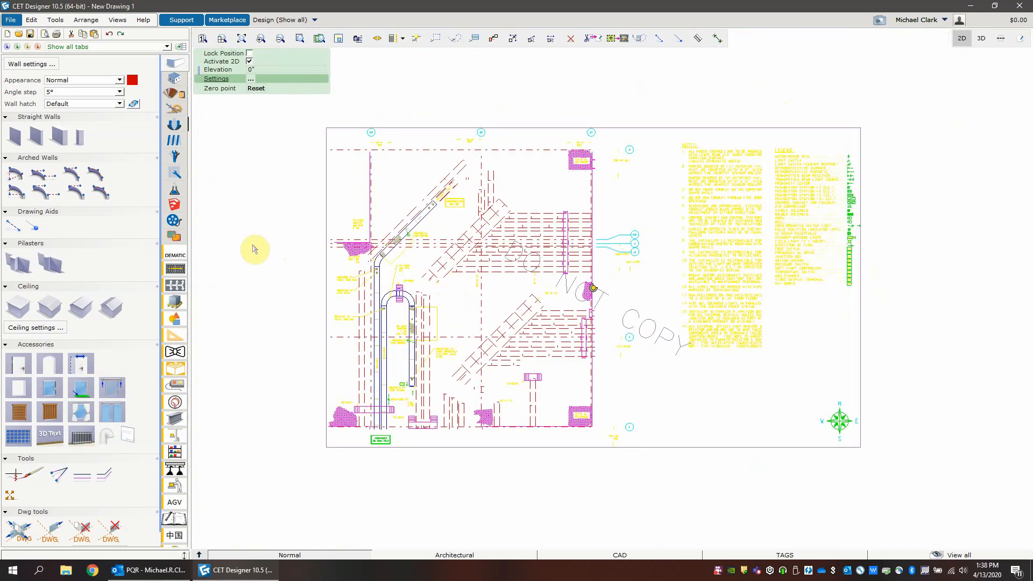
- Open the Collaboration manager's settings and choose Dematic PDM as the repository type
click(176, 237)
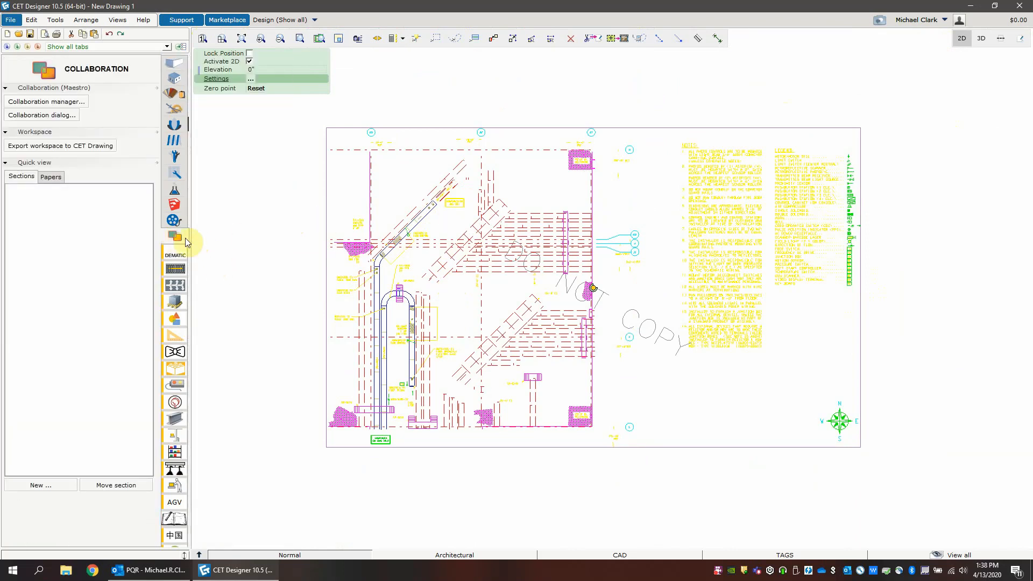
mouse_move(183, 240)
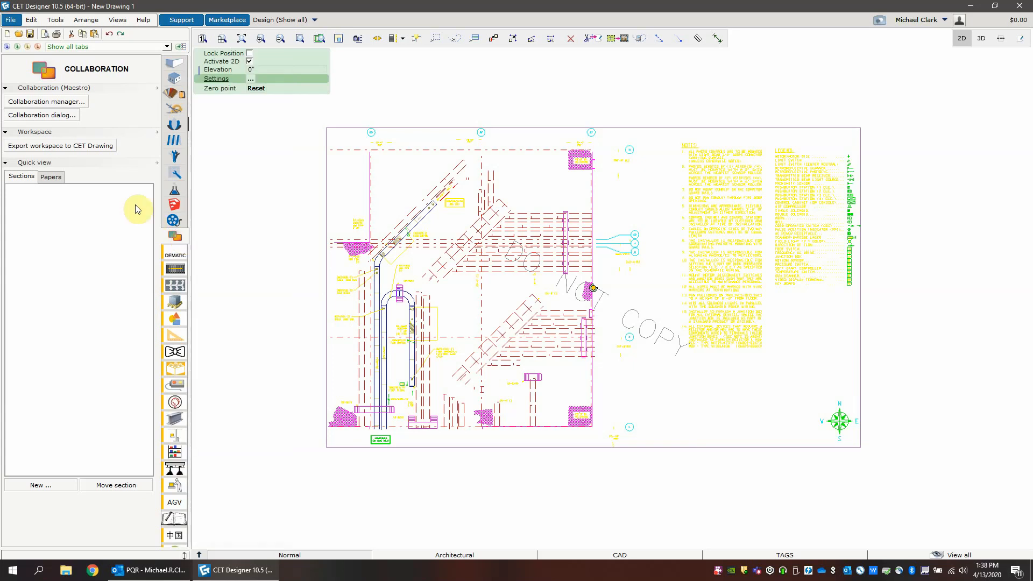
click(63, 102)
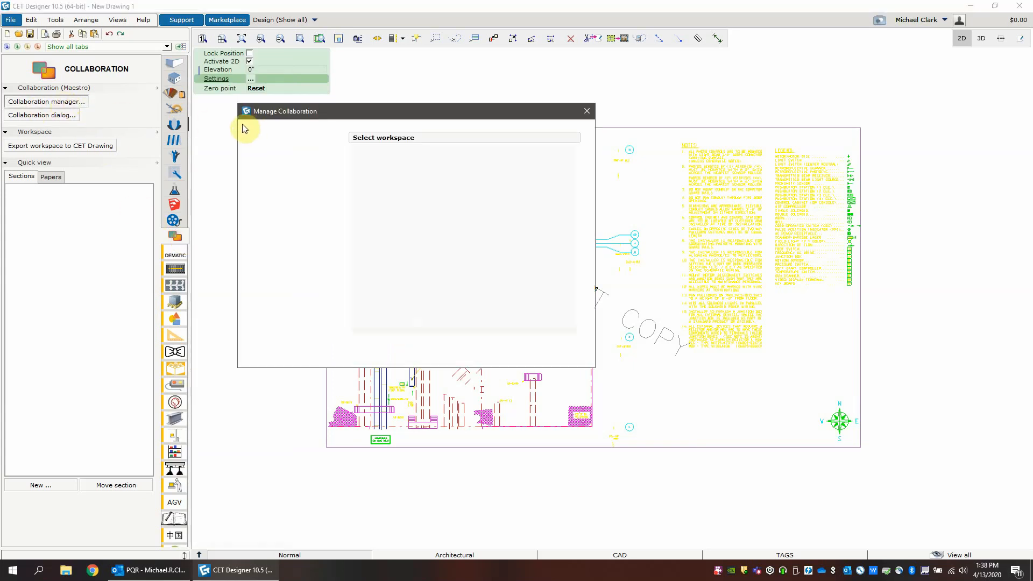
click(271, 184)
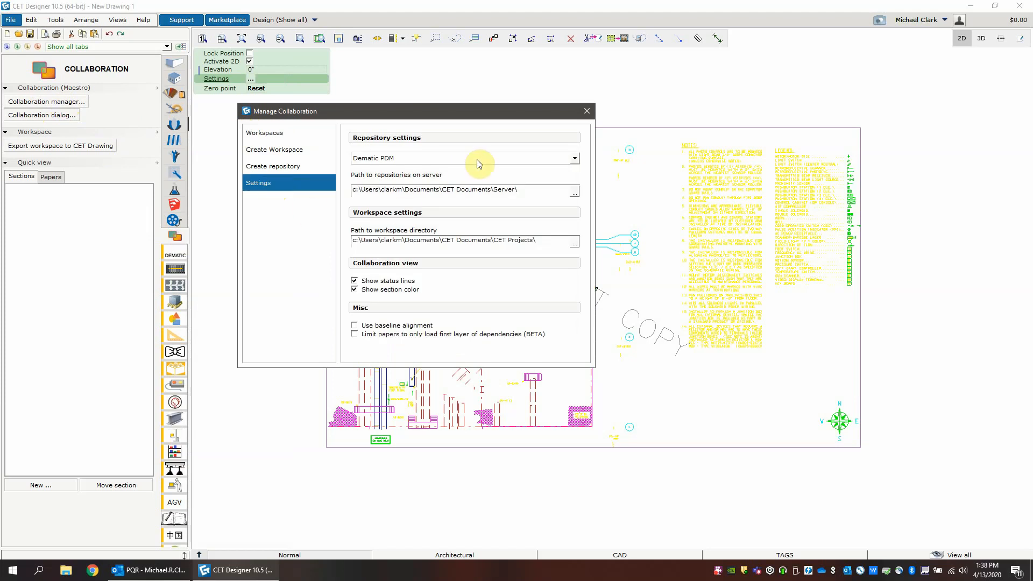
click(400, 161)
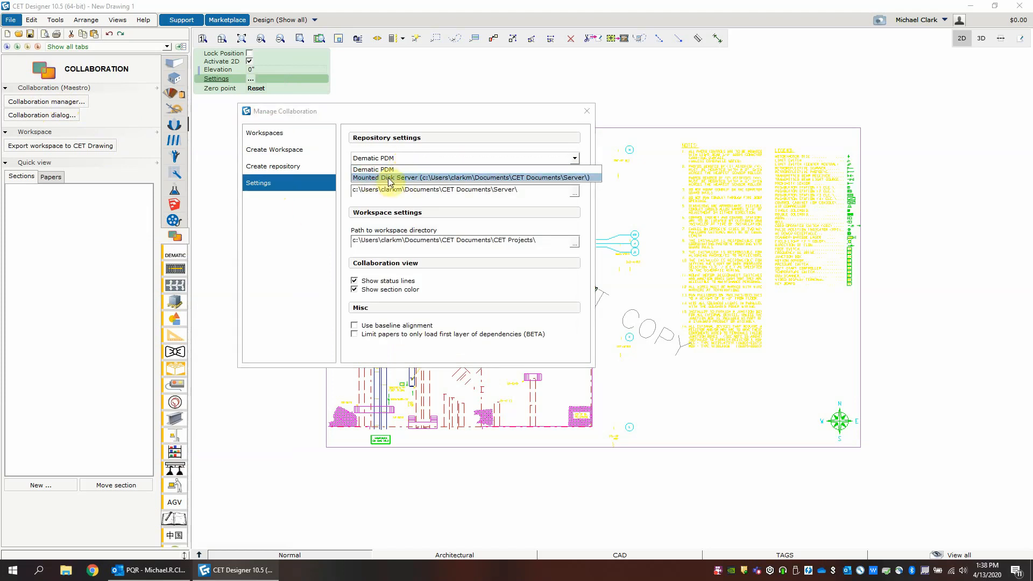
click(396, 169)
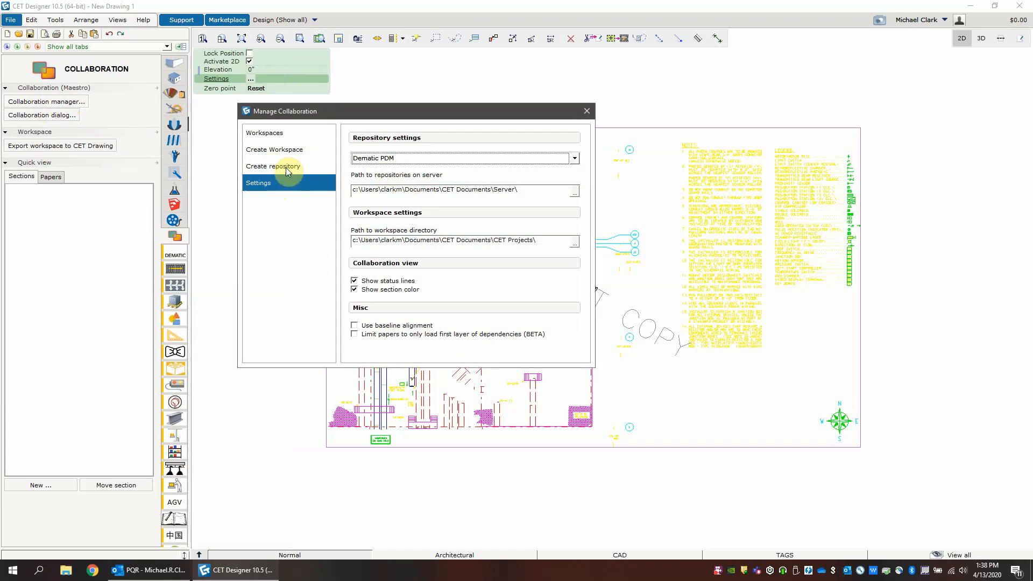
- Search the repositories available for creating a workspace for "ont5"
click(272, 149)
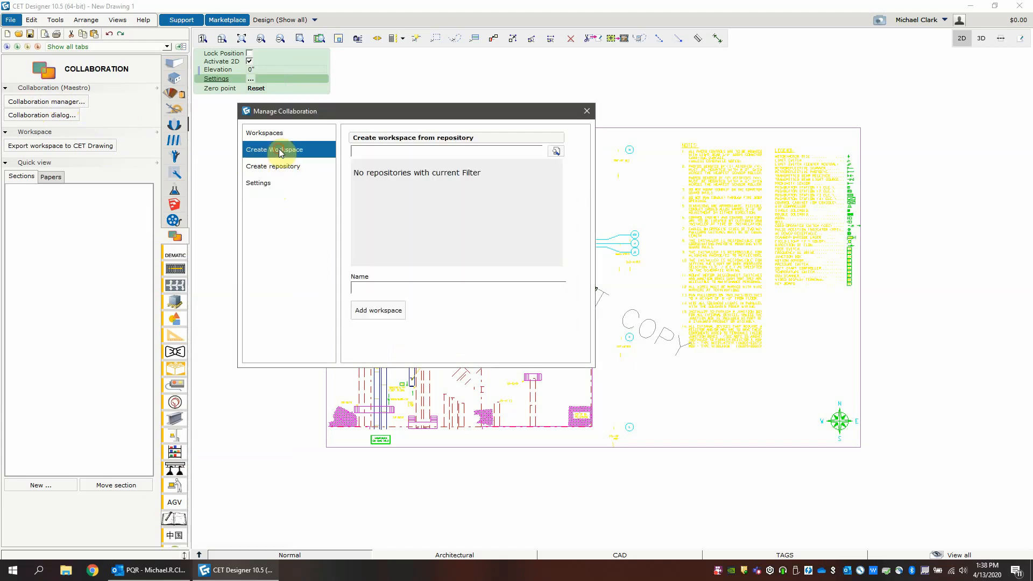
click(384, 152)
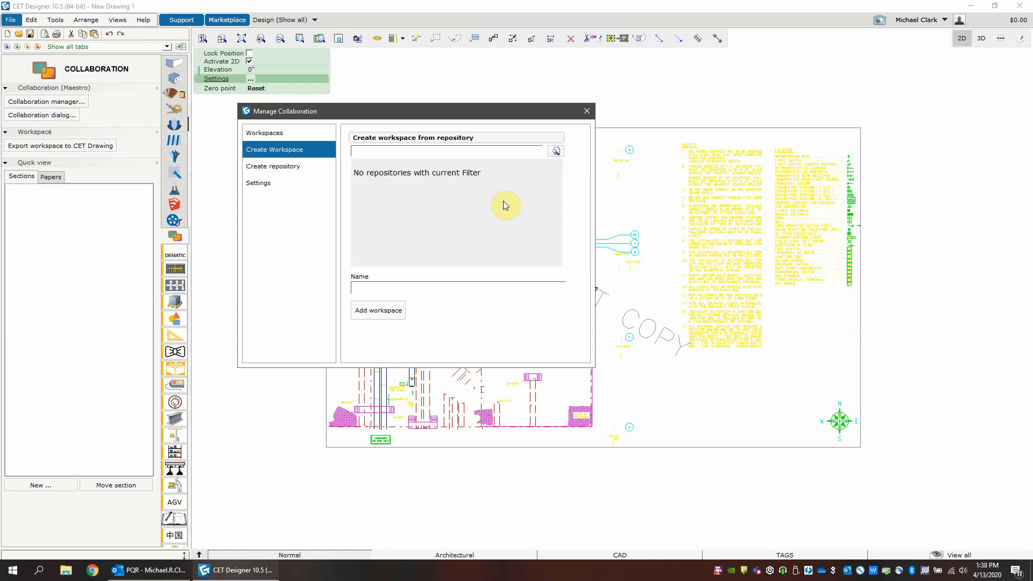
click(455, 154)
text(ont5)
click(556, 153)
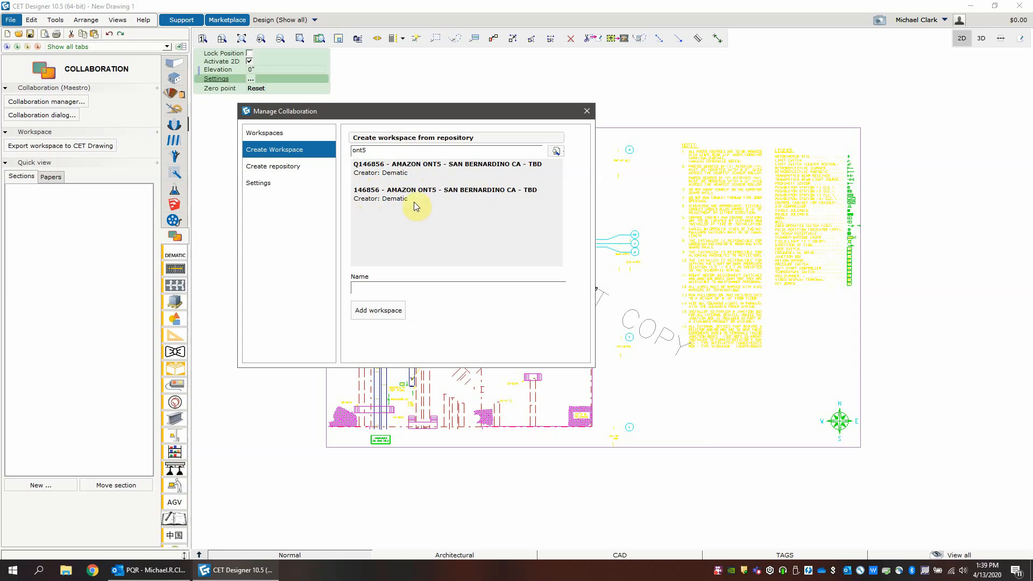
- Search the repositories for "amazon" and select 121480 - AMAZON CANADA - MISSISSAUGA - ON without adding a workspace
click(370, 150)
double_click(351, 153)
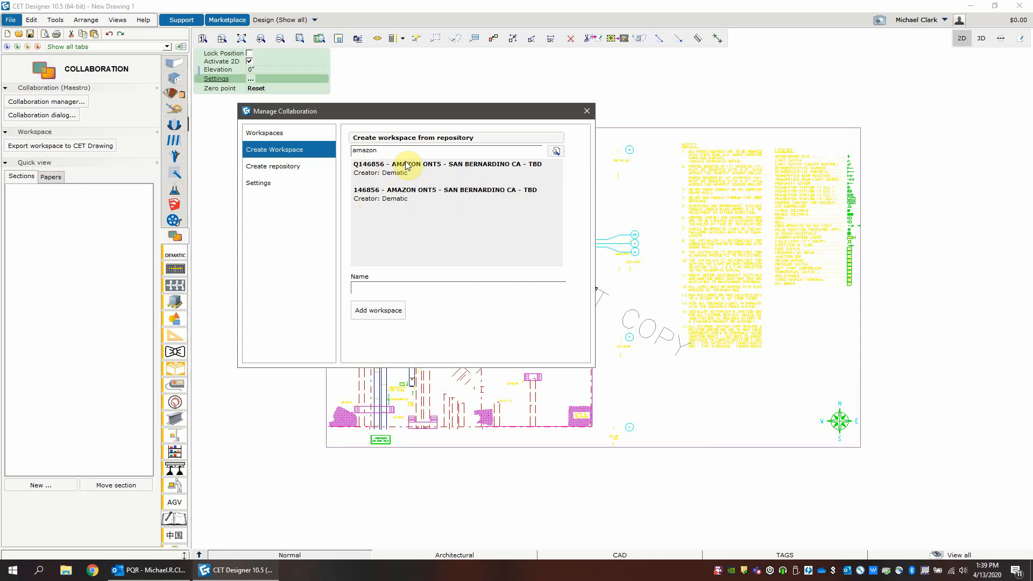
click(554, 152)
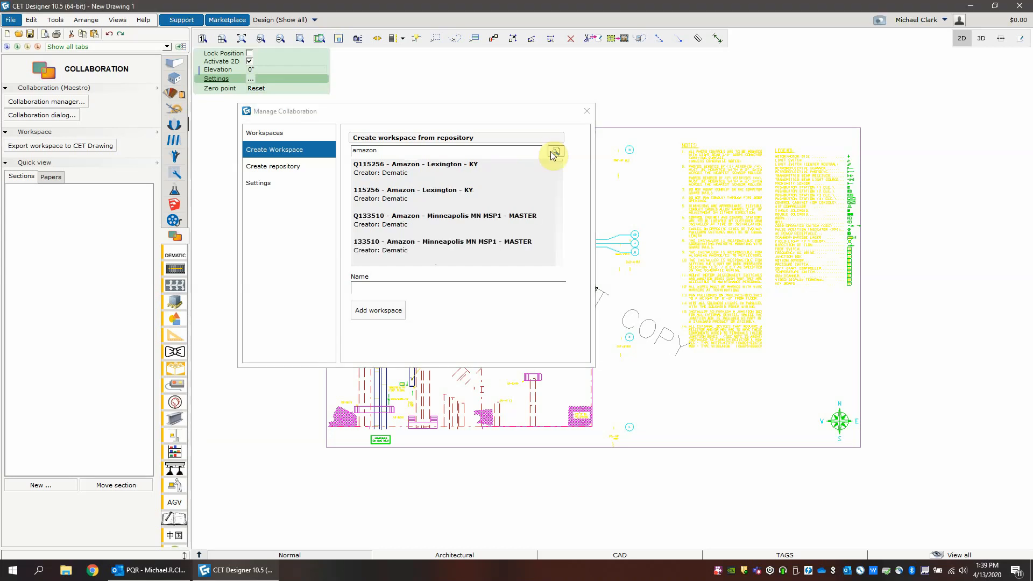
scroll(433, 194, down, 2)
scroll(436, 186, down, 5)
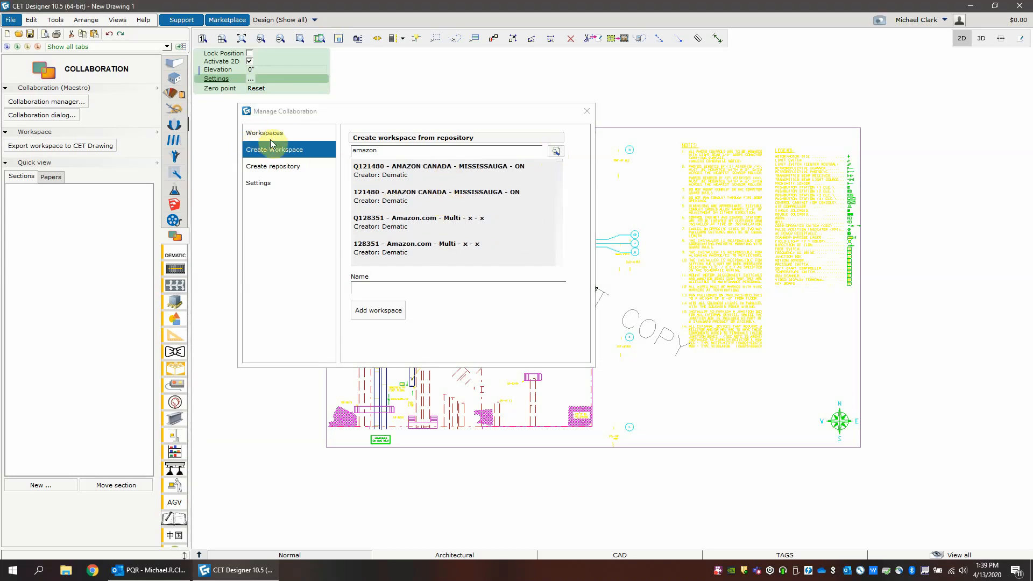
click(406, 202)
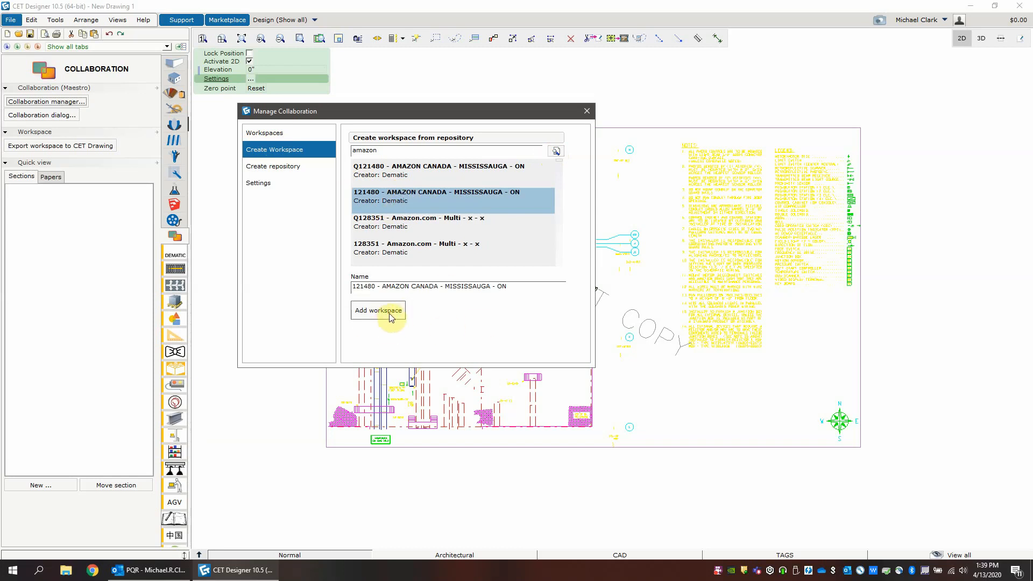
- Open the existing workspace 148975 - AMAZON ATL2 - STONE MOUNTAIN GA - MASTER from the Collaboration manager
click(289, 135)
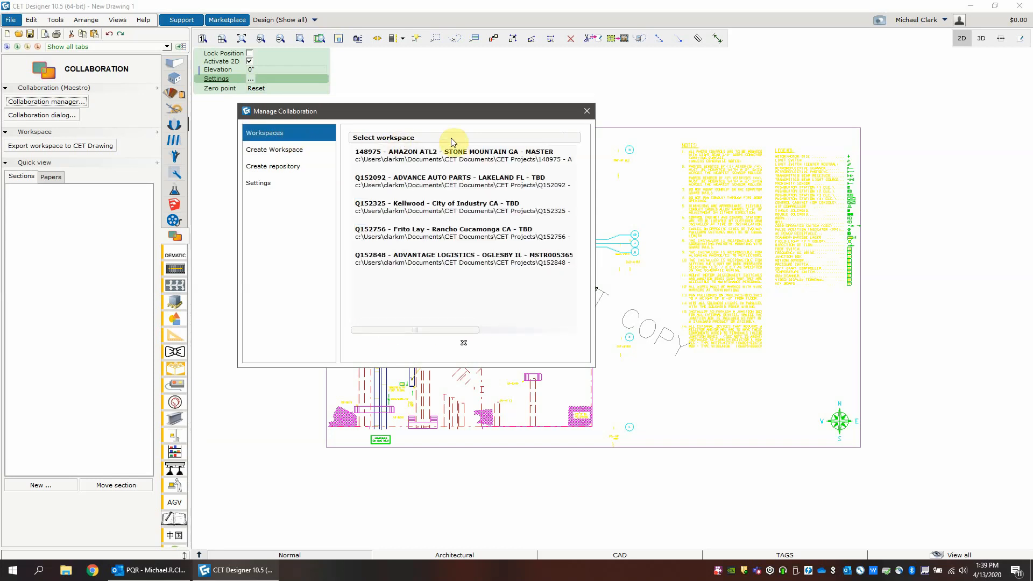
click(387, 153)
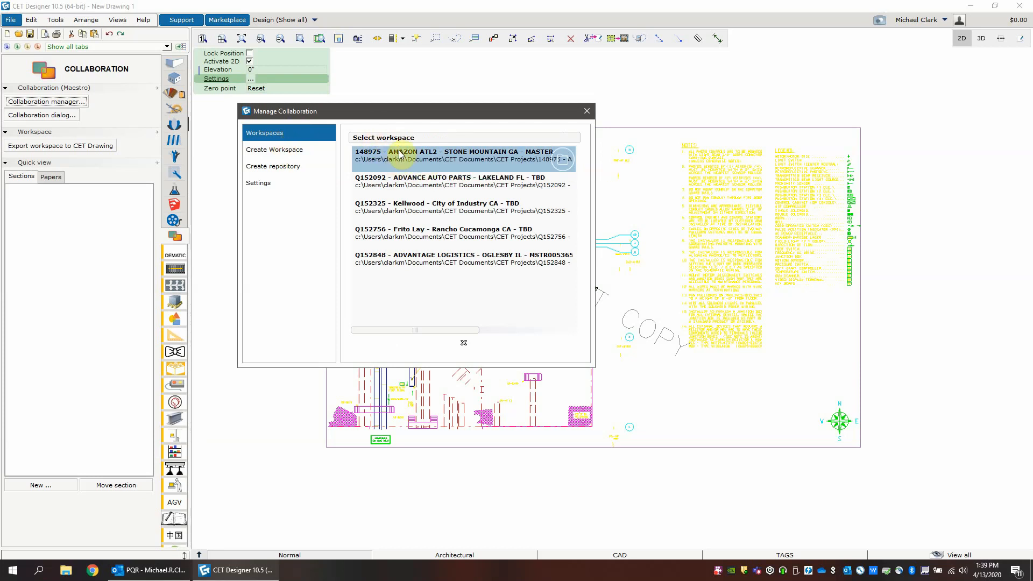
click(564, 160)
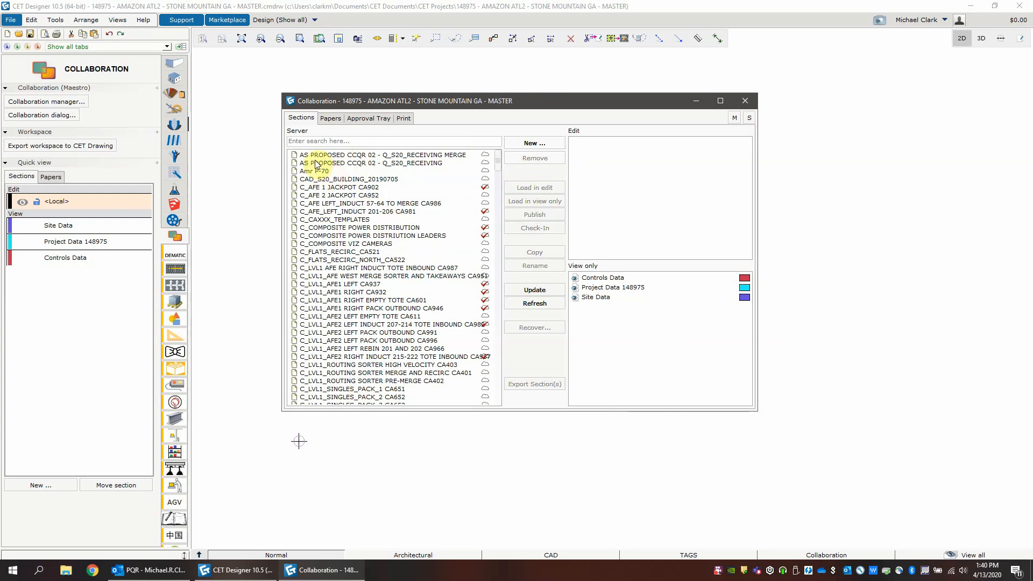
- Browse the workspace's server sections and filter them by "receiving"
scroll(355, 248, down, 2)
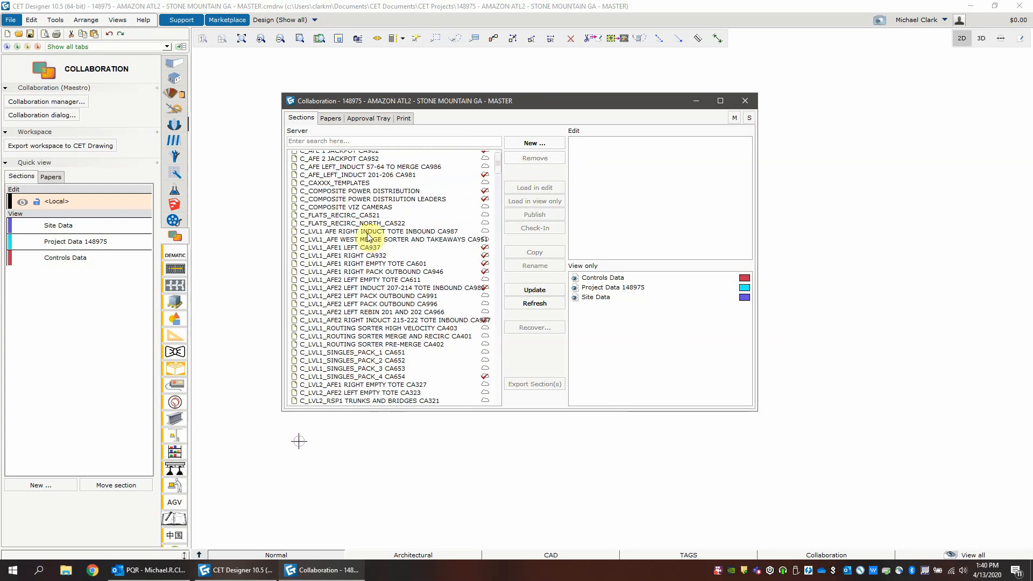
scroll(367, 237, up, 2)
click(356, 139)
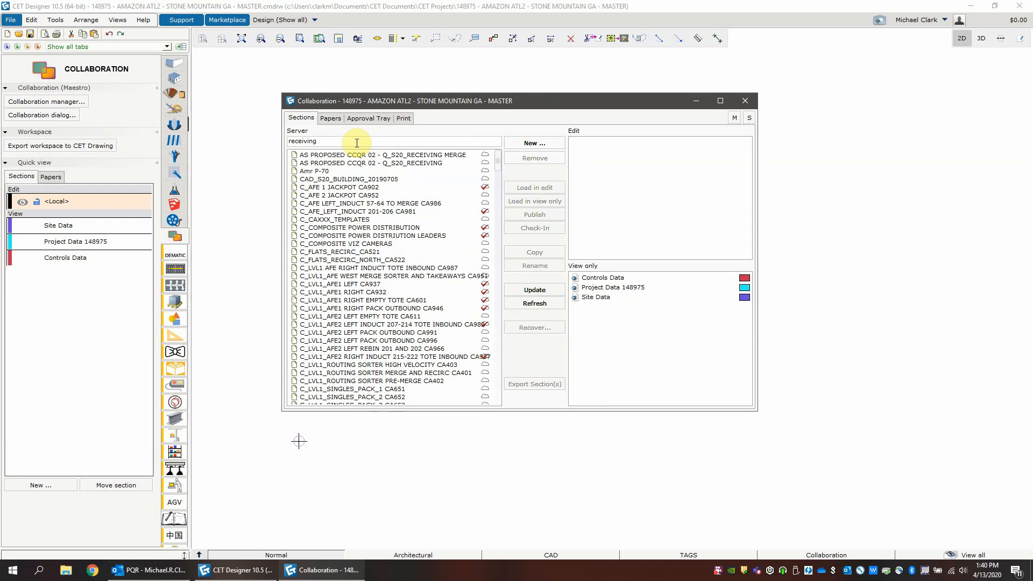
key(Return)
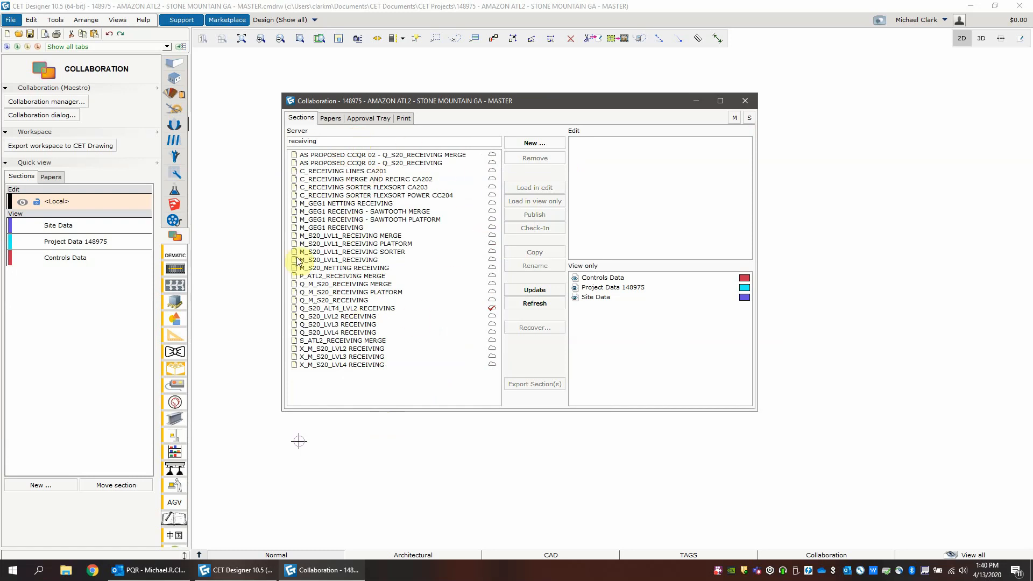
- Load the section M_S20_LVL1_RECEIVING MERGE as view only, answer the unknown-objects prompt and close the Collaboration dialog
click(305, 179)
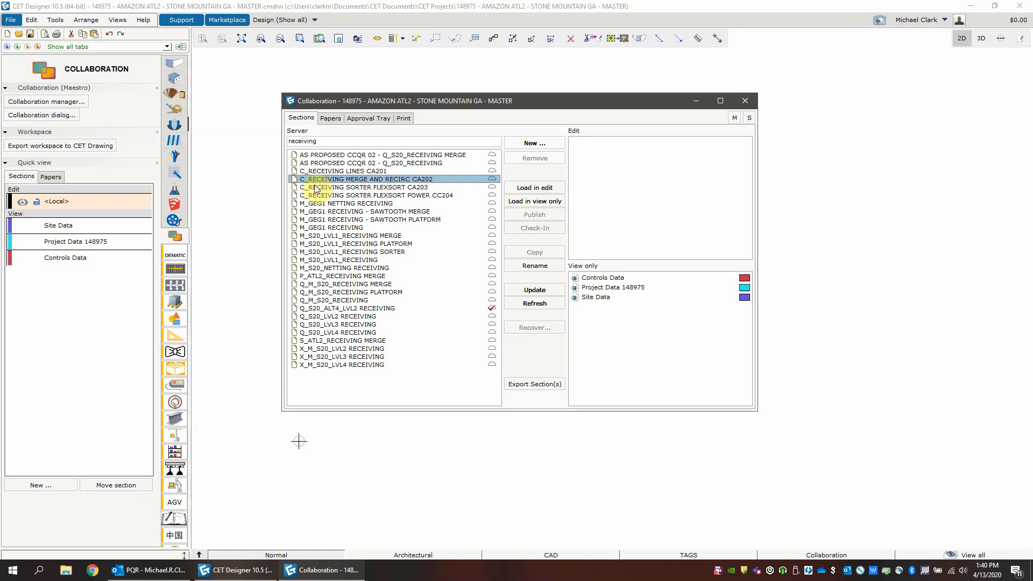
click(312, 211)
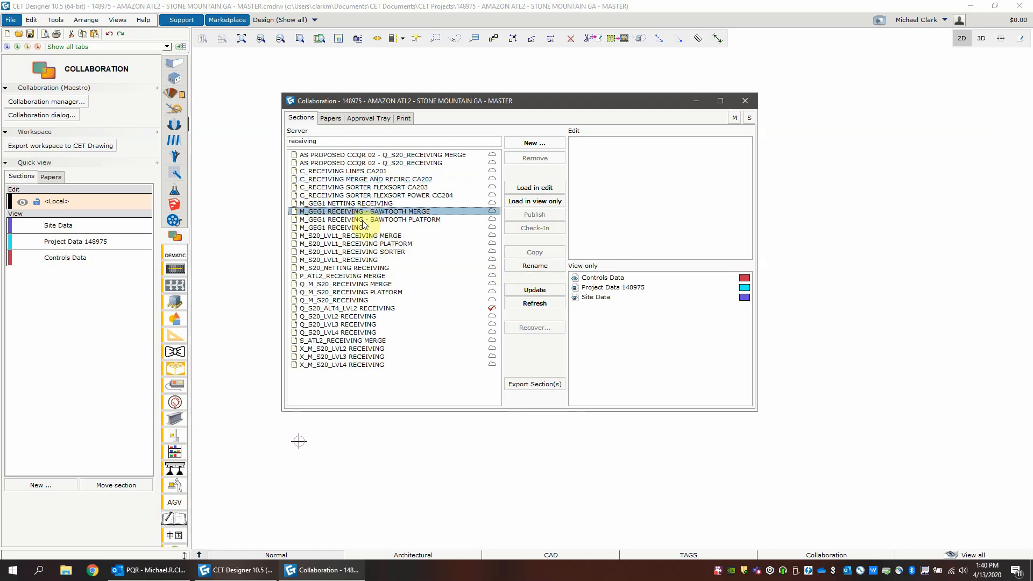
click(352, 236)
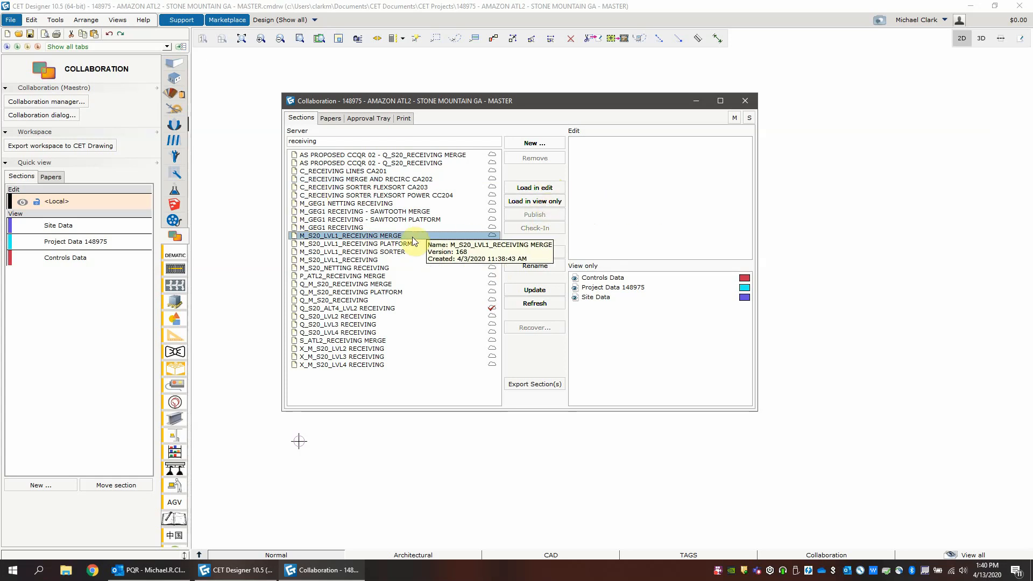
click(546, 208)
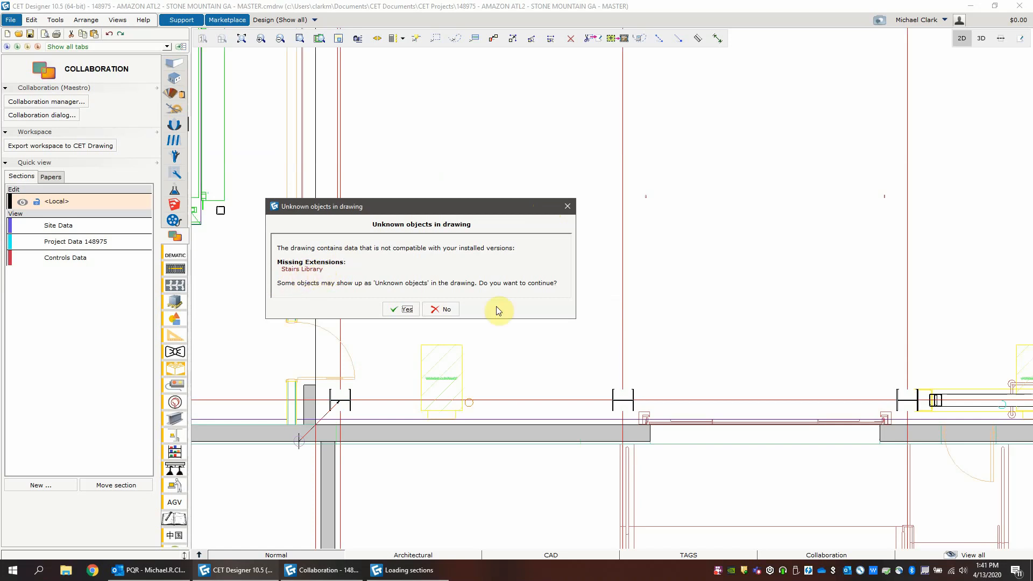
click(441, 311)
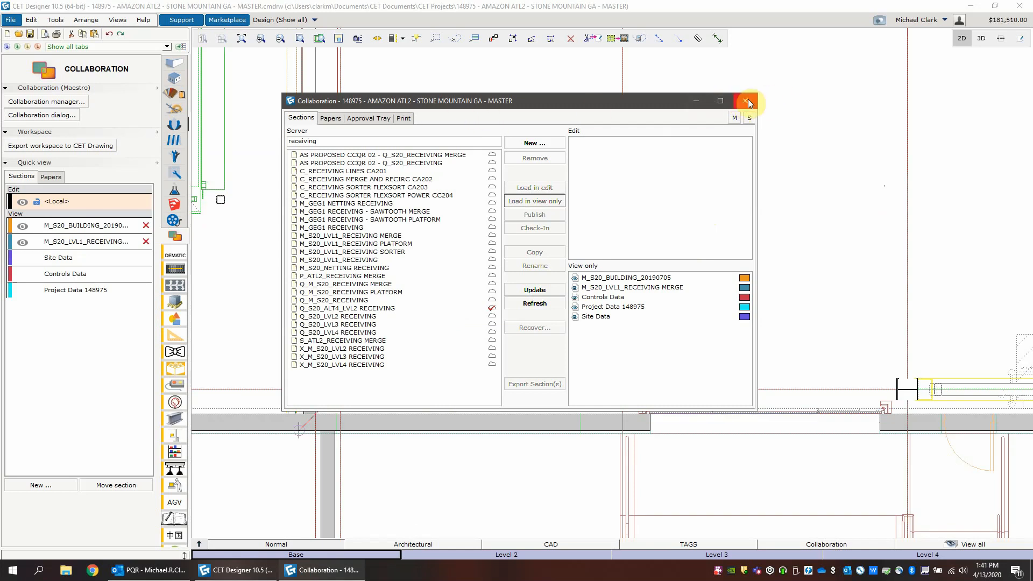
click(747, 102)
- Show the whole building in 3D and inspect the receiving merge conveyors along its near edge up close
click(981, 38)
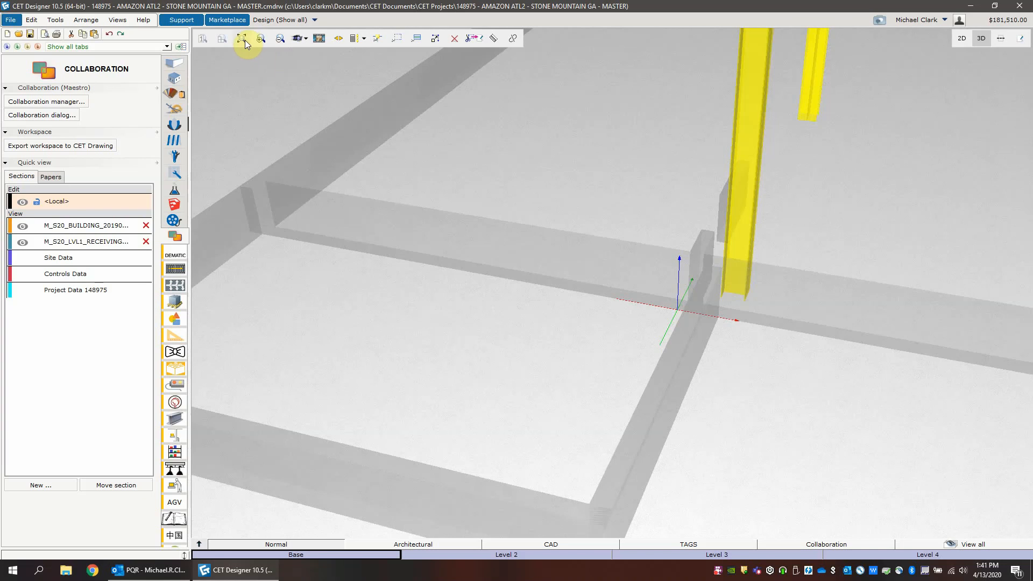
click(244, 39)
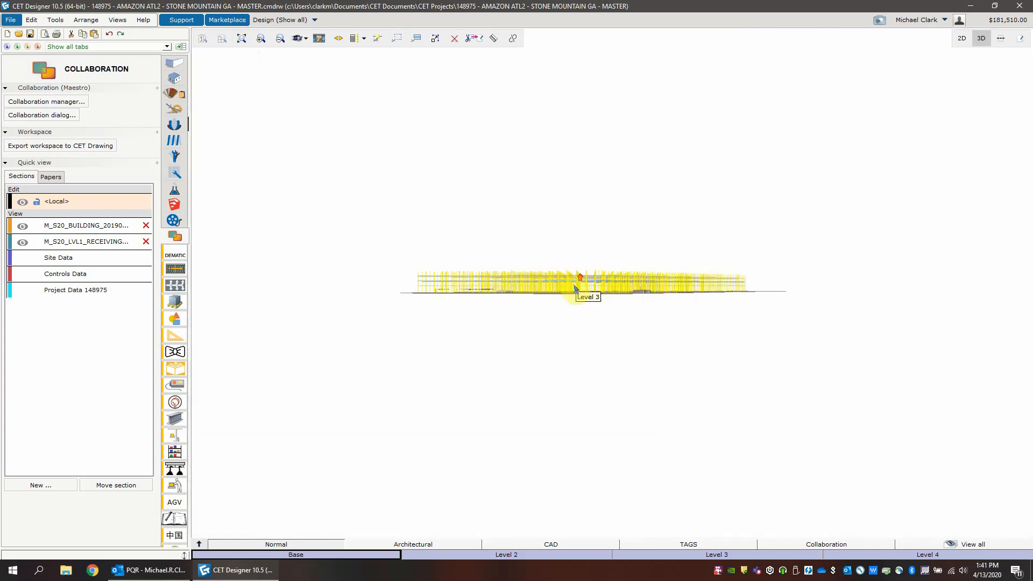
scroll(575, 288, up, 3)
middle_drag(570, 276, 551, 298)
right_drag(520, 306, 643, 274)
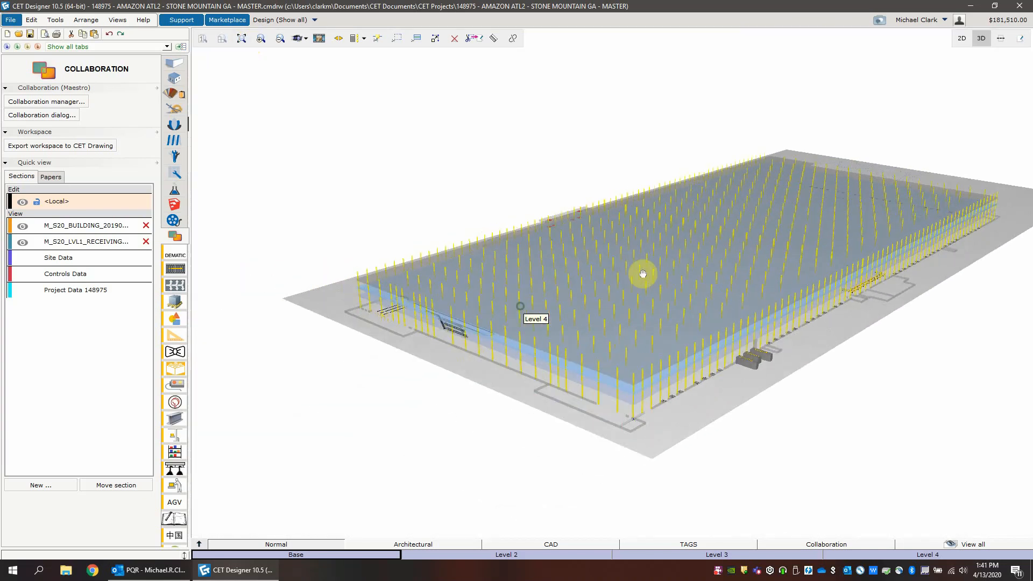
scroll(452, 293, up, 5)
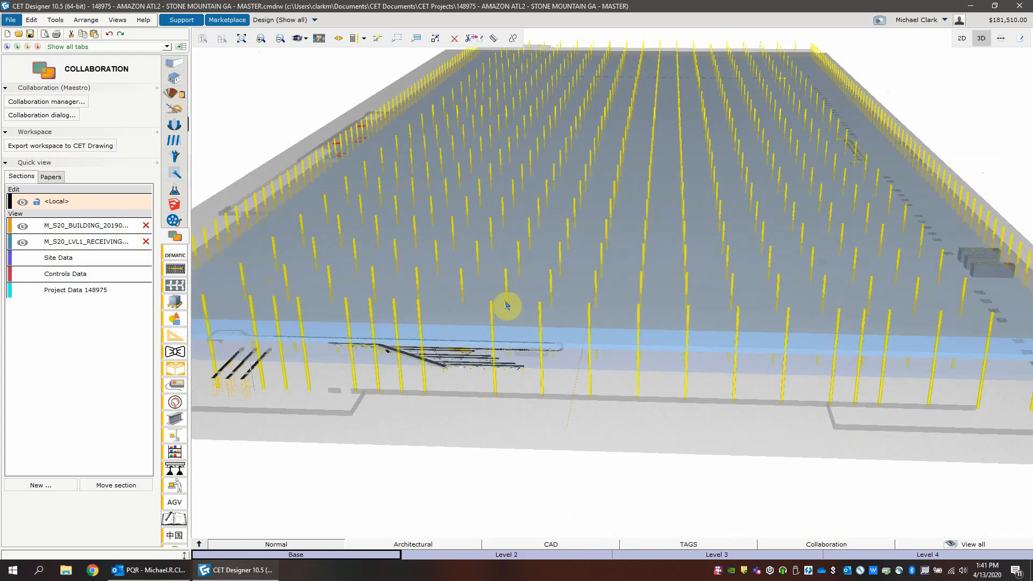
right_drag(516, 300, 636, 279)
scroll(479, 294, up, 2)
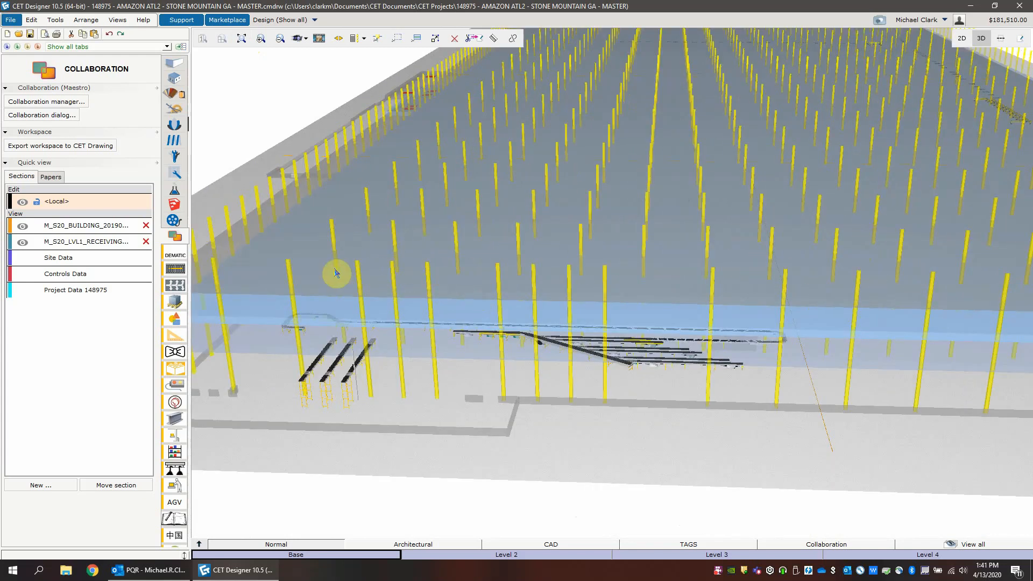
- Hide the M_S20_BUILDING section and view the receiving merge conveyors up close from an angle
click(24, 228)
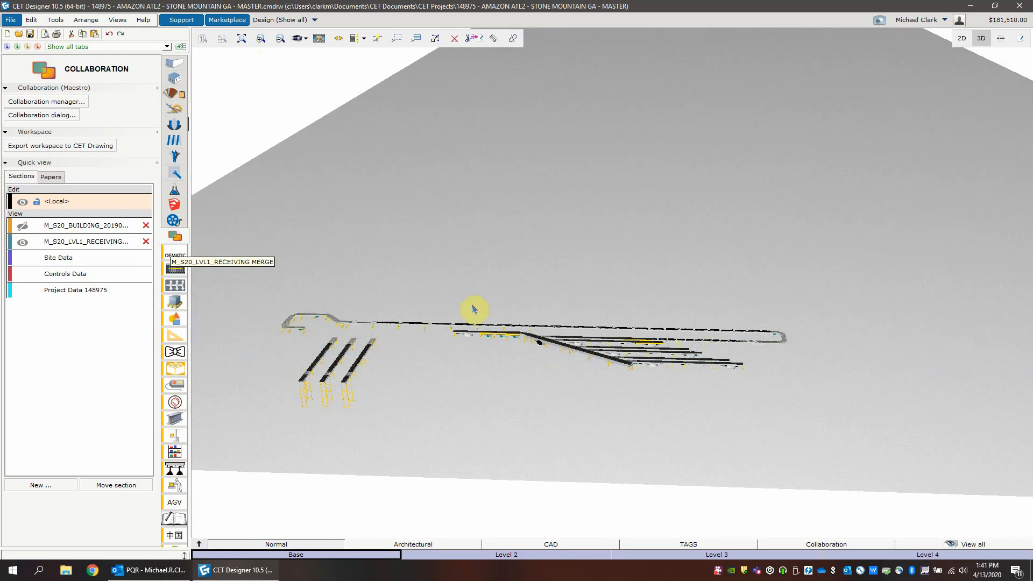
scroll(590, 357, up, 5)
middle_drag(618, 362, 573, 375)
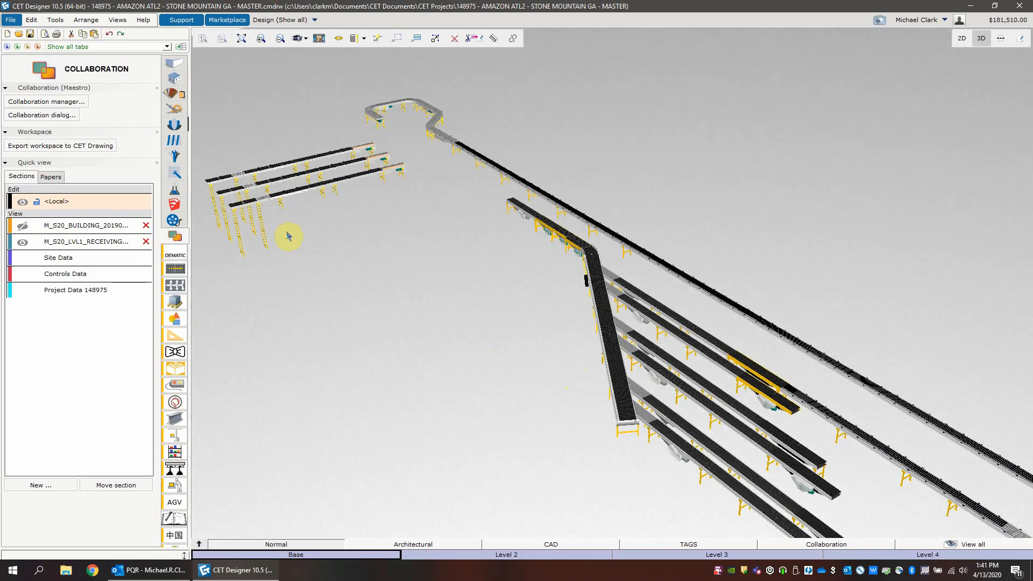
- Review the Dematic project settings, including the project team details, and close them without changes
click(177, 255)
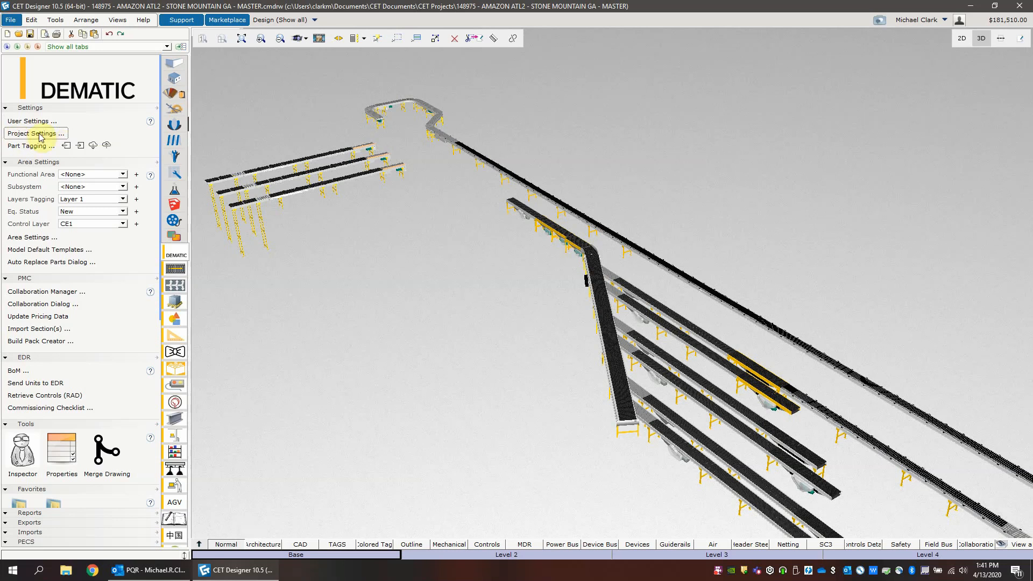
click(47, 136)
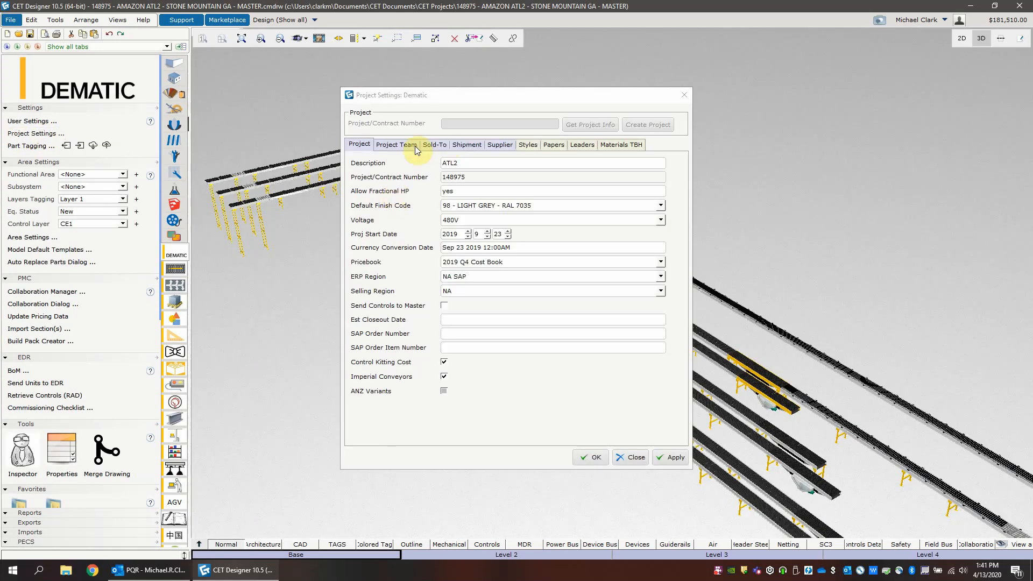
click(415, 147)
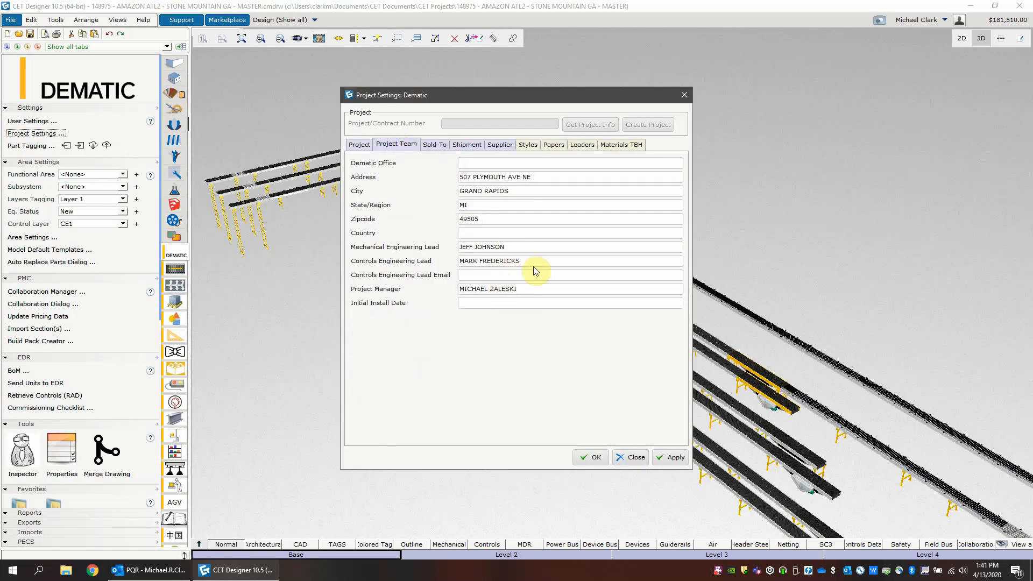
click(682, 96)
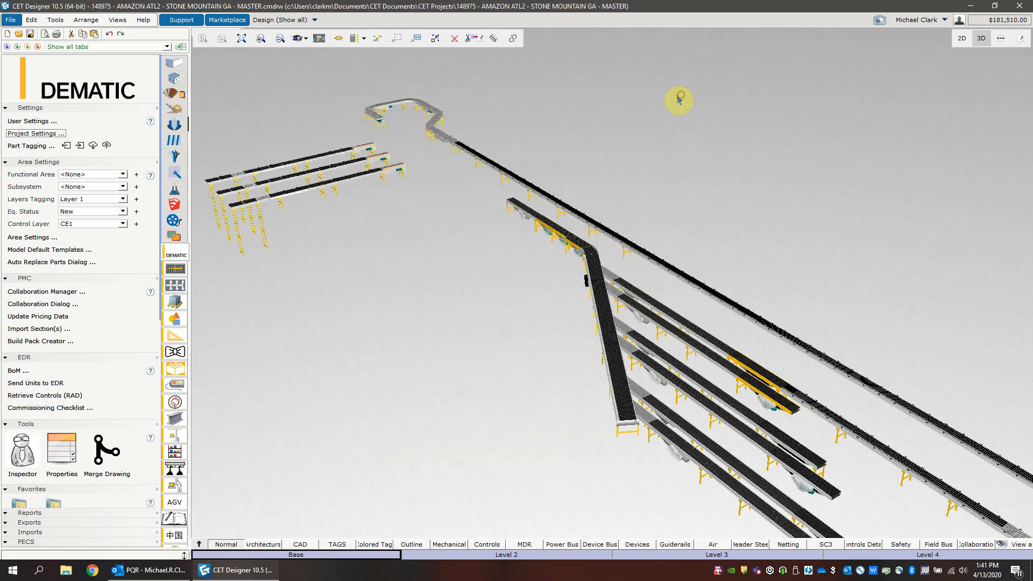
- Review the Area Settings table, close it, and check the properties of the high speed merge conveyor in the model
click(33, 242)
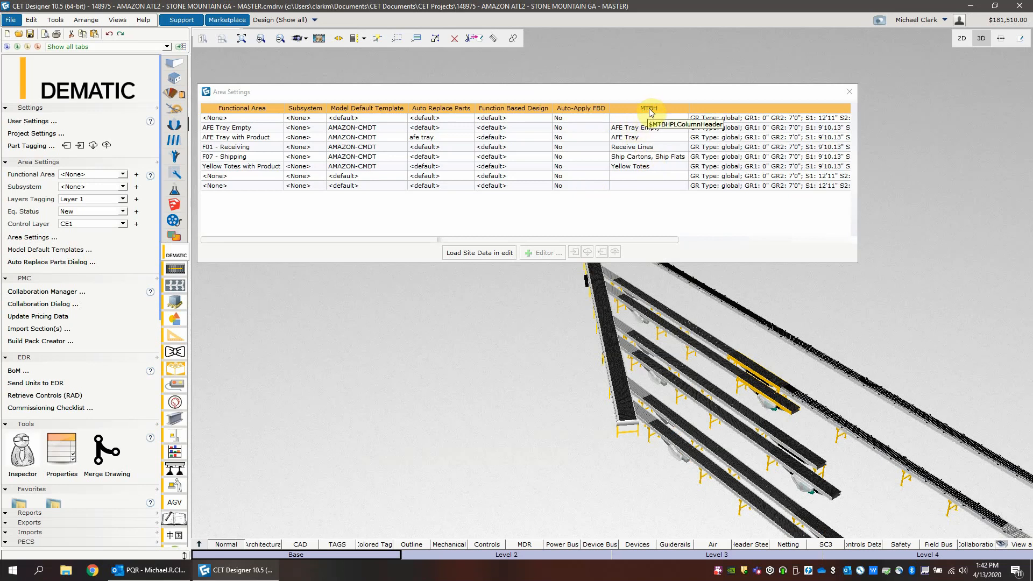
click(849, 92)
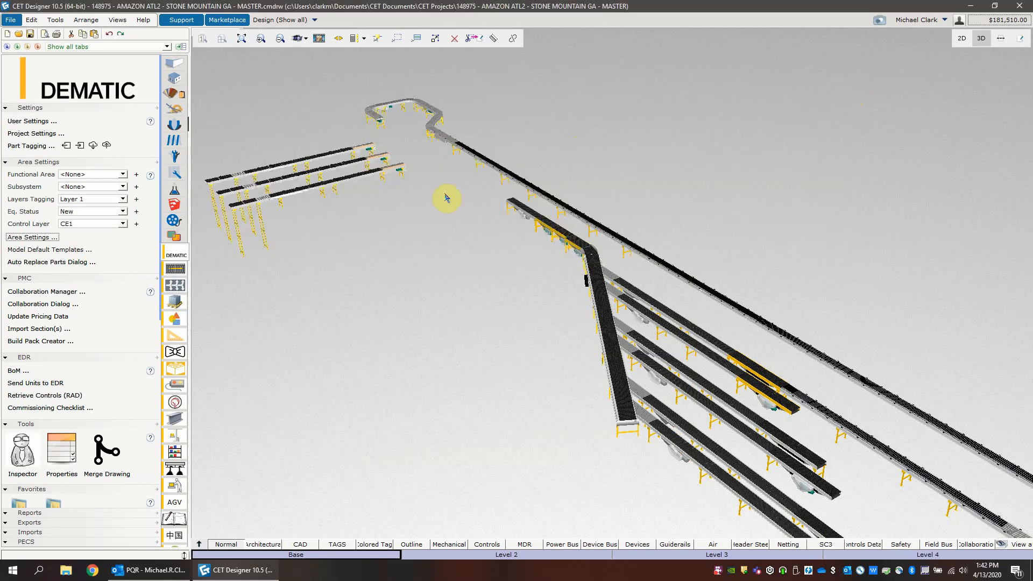
click(612, 358)
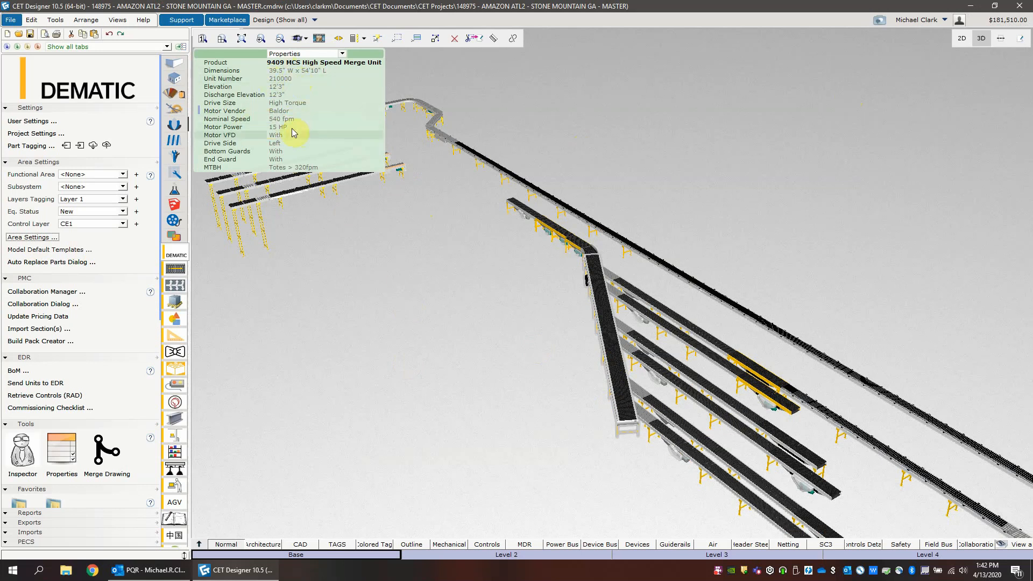
click(430, 300)
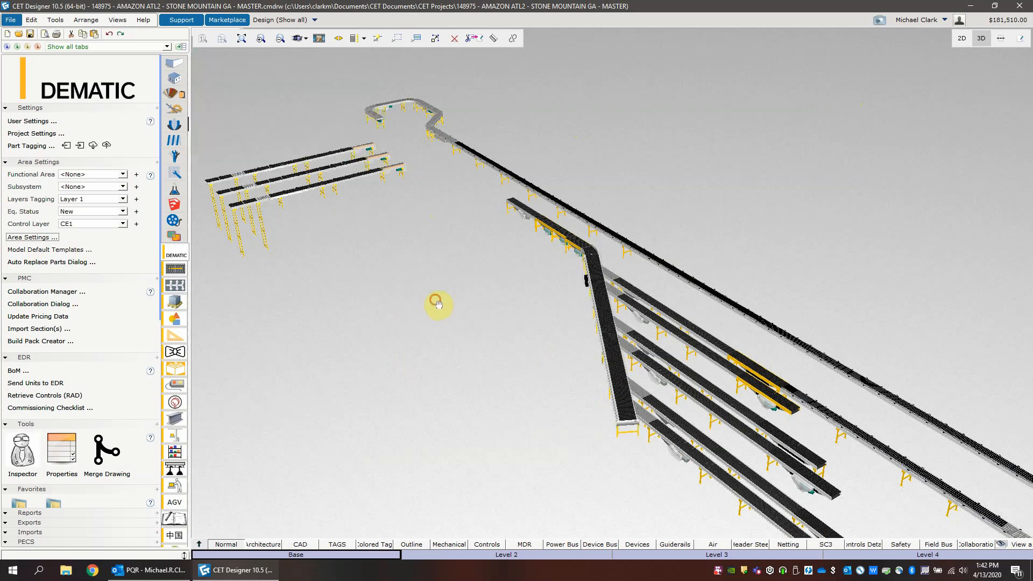
- Open the price calculation, look through its list of parts, and close it
click(997, 21)
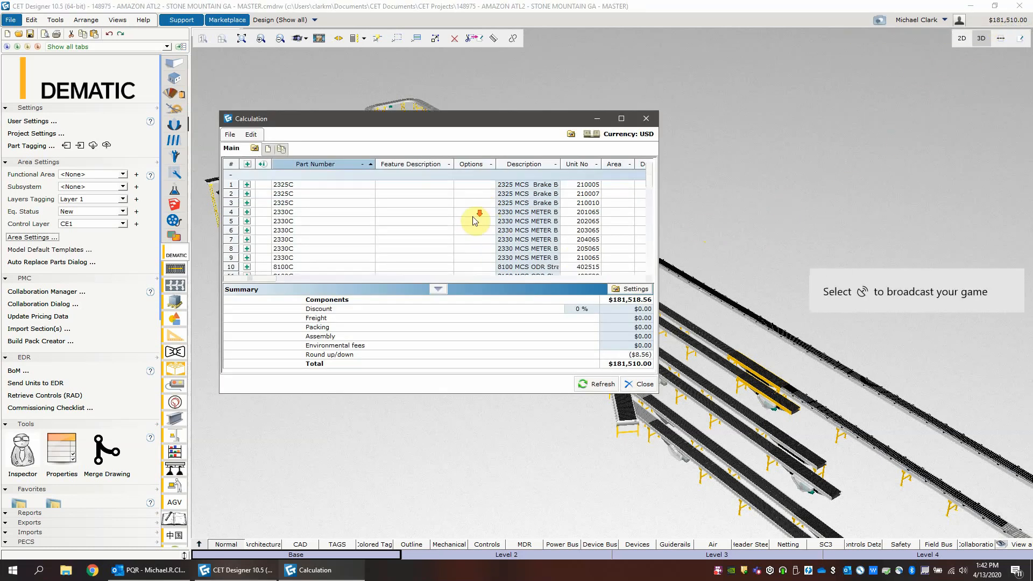
scroll(473, 221, down, 8)
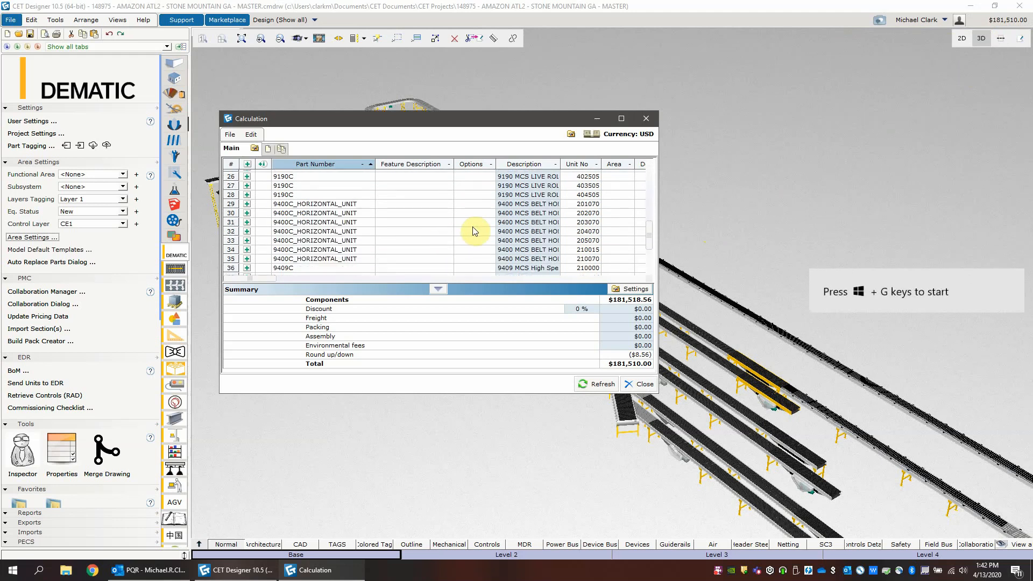
scroll(473, 231, down, 2)
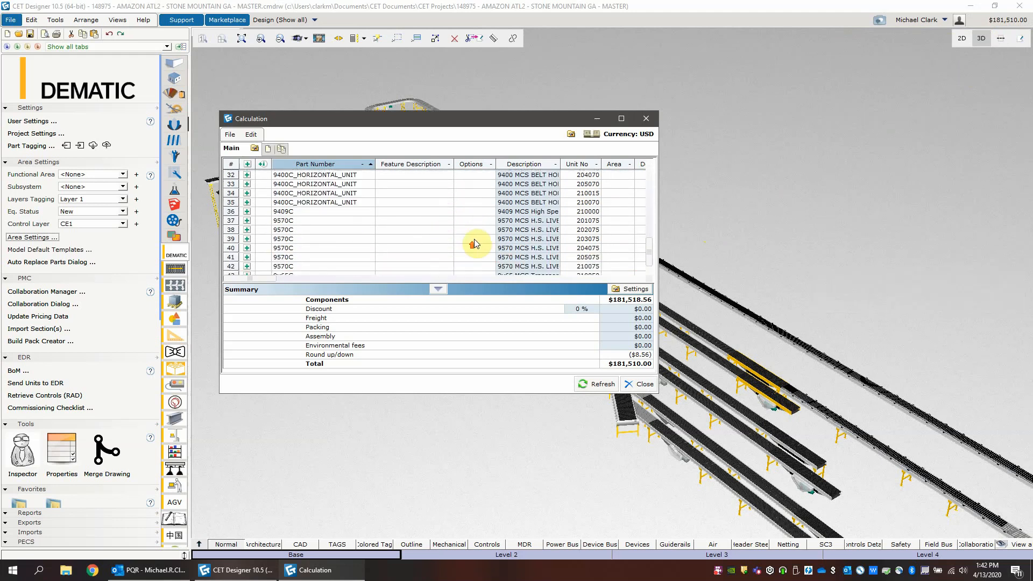
scroll(473, 244, up, 2)
click(645, 119)
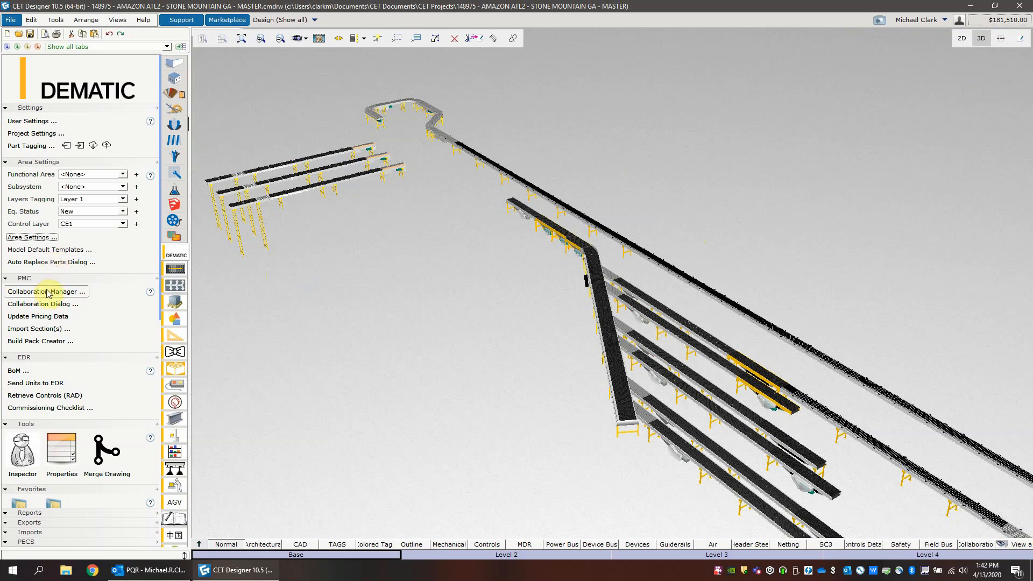
- Open the Bill of Materials, inspect the details of METER BELT unit 201065, and close it
click(16, 370)
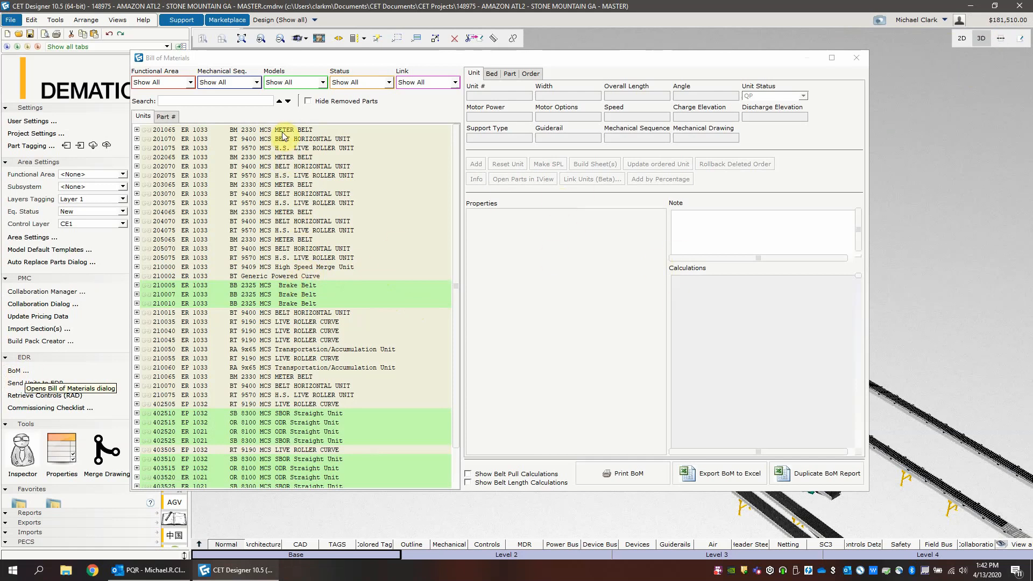
click(138, 132)
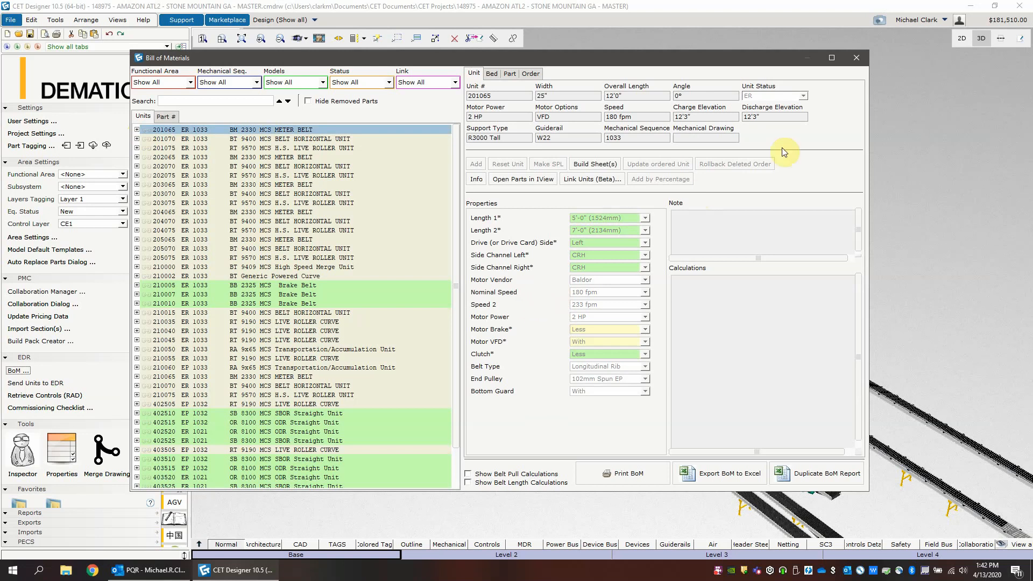
click(856, 58)
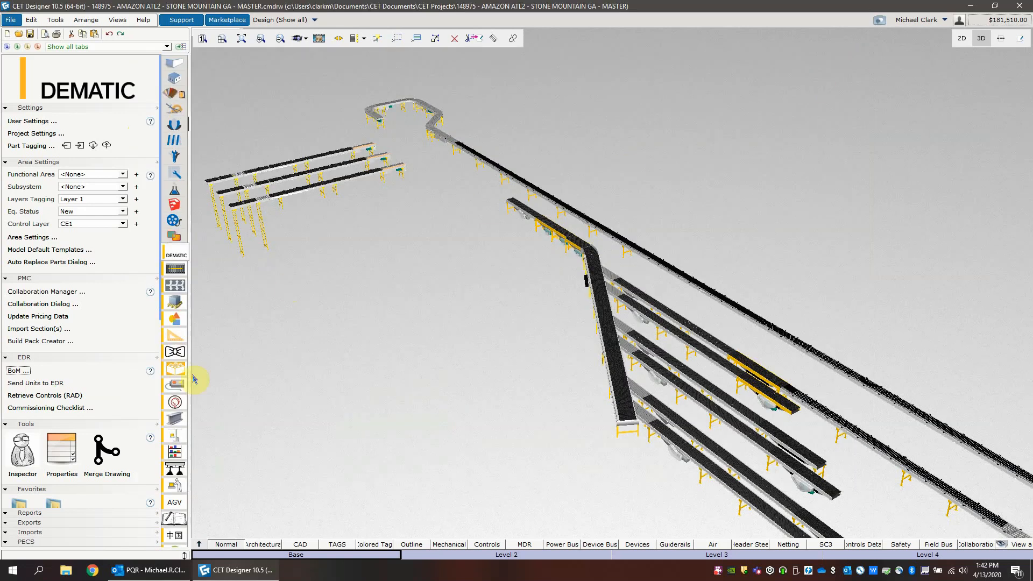
- Open the Dematic Unit Properties table, look through the units' motor, brake and VFD options, and close it
click(55, 443)
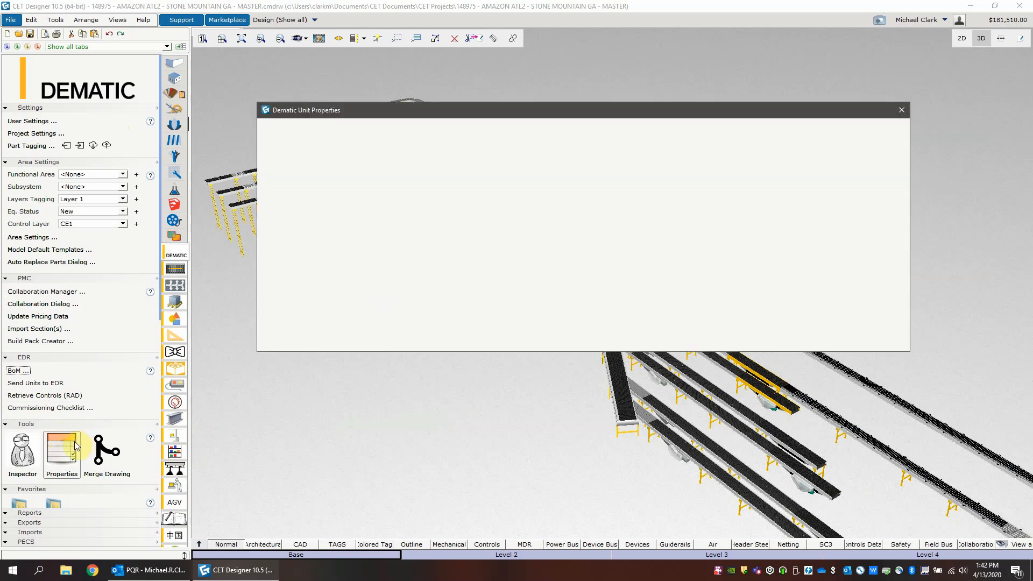
scroll(631, 240, down, 7)
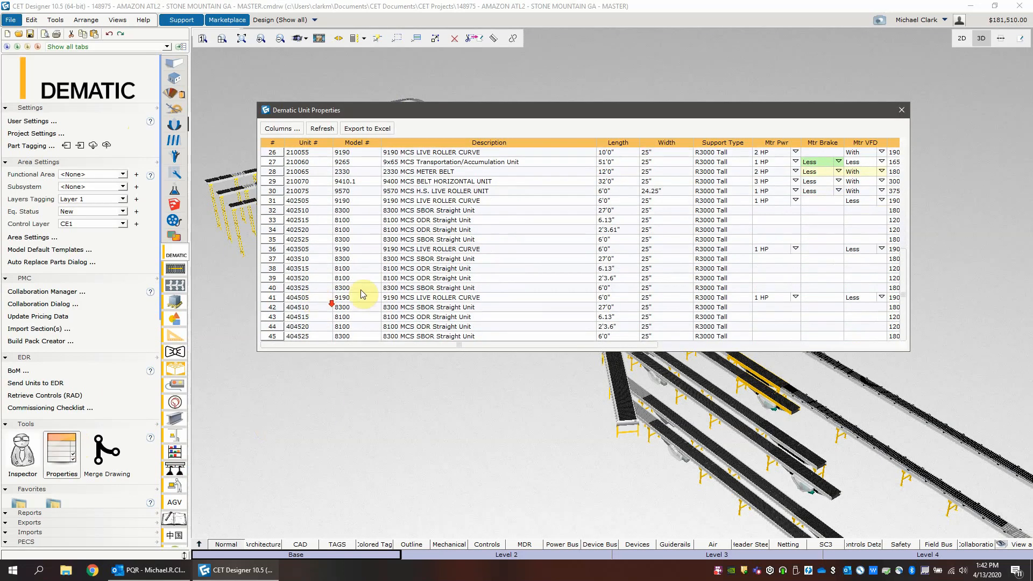
scroll(360, 291, up, 6)
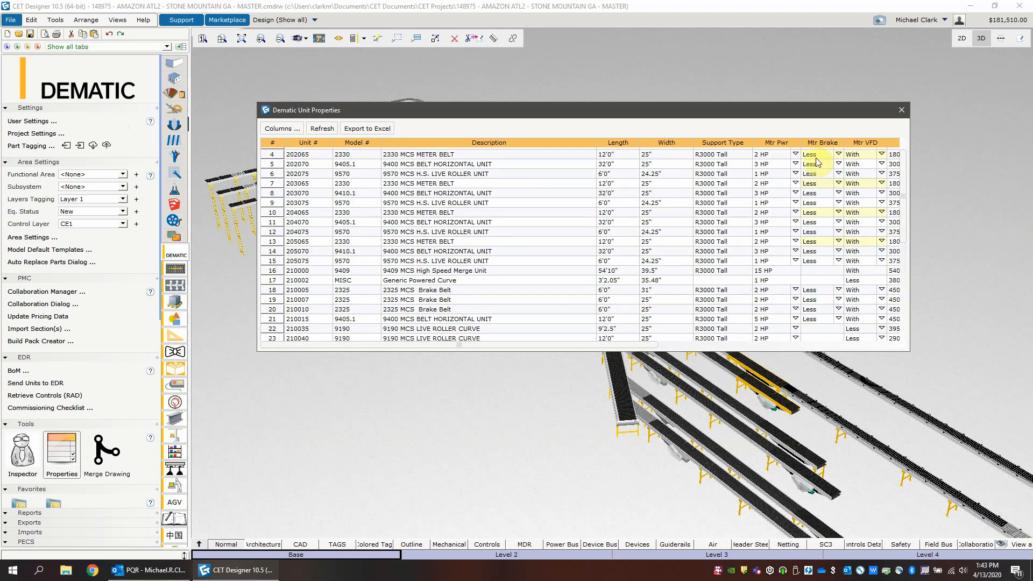
scroll(863, 277, up, 1)
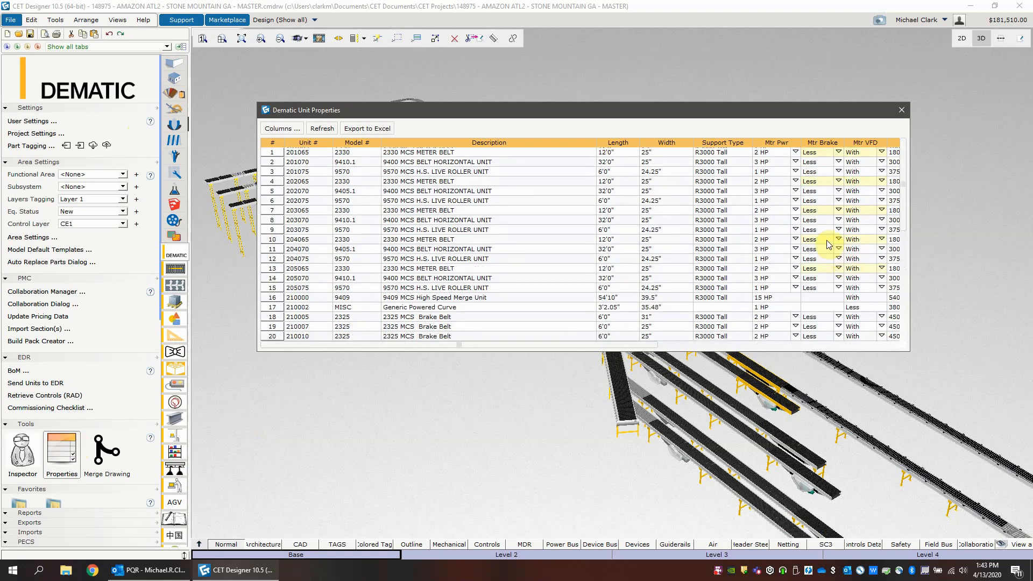
click(901, 112)
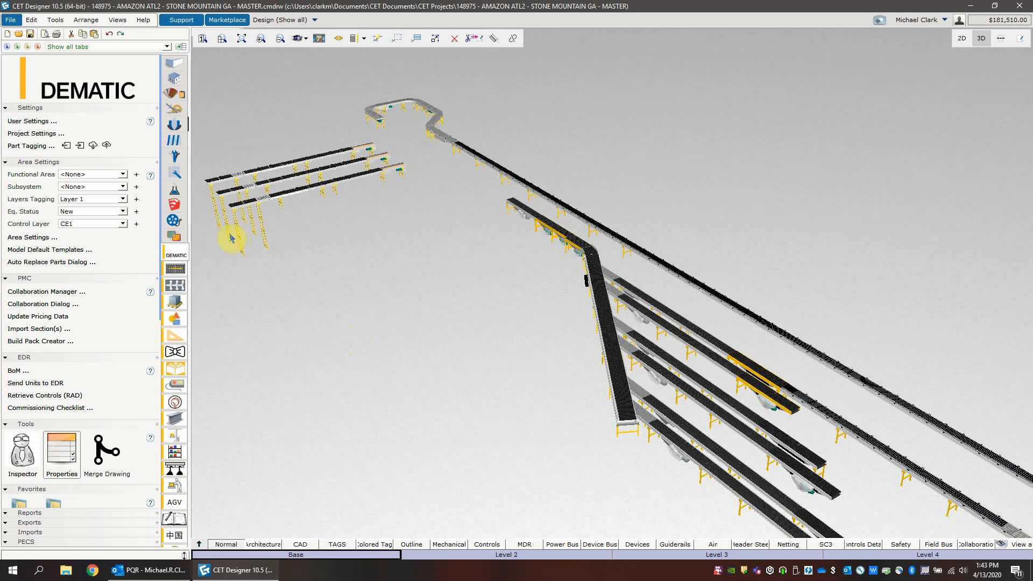
- Browse the Collaboration papers and list the released drawings in the folder 02.20.02.01 Composite
click(64, 307)
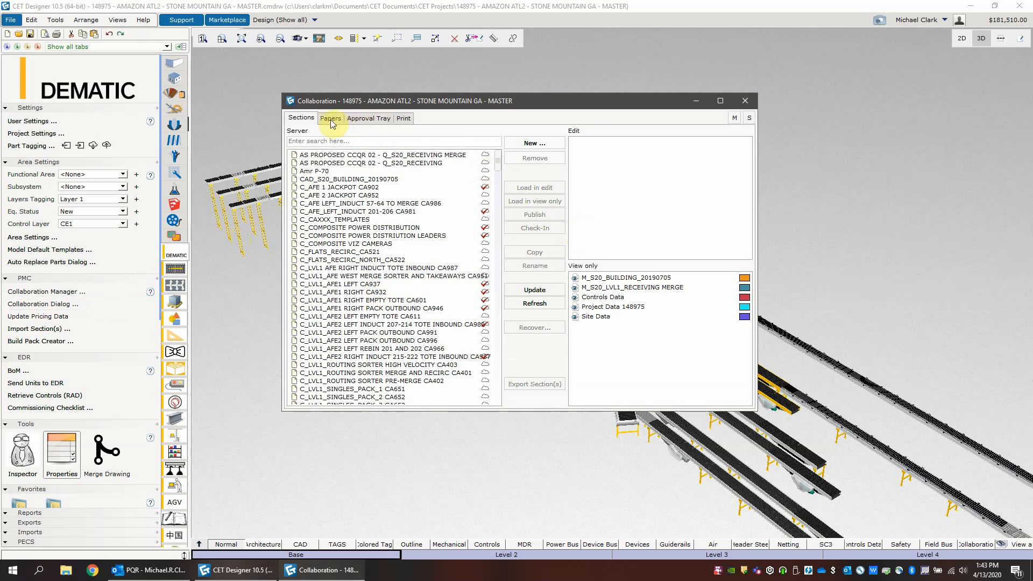
click(336, 119)
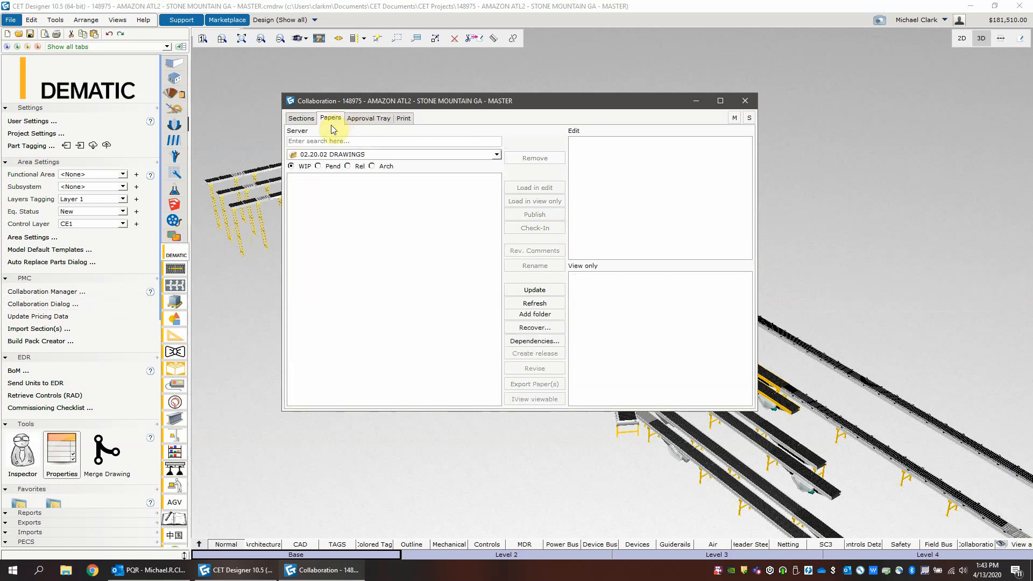
click(357, 166)
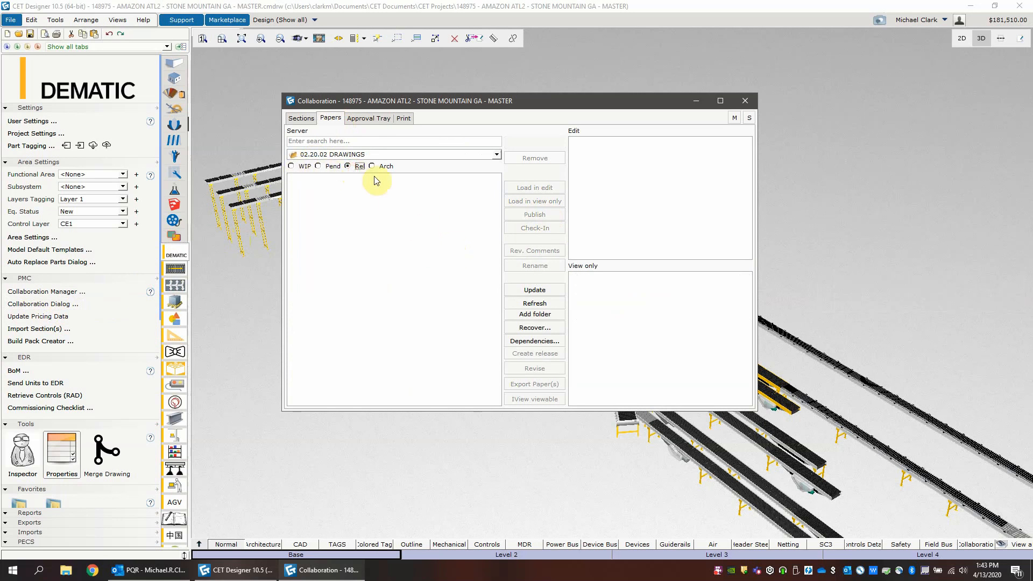
click(345, 155)
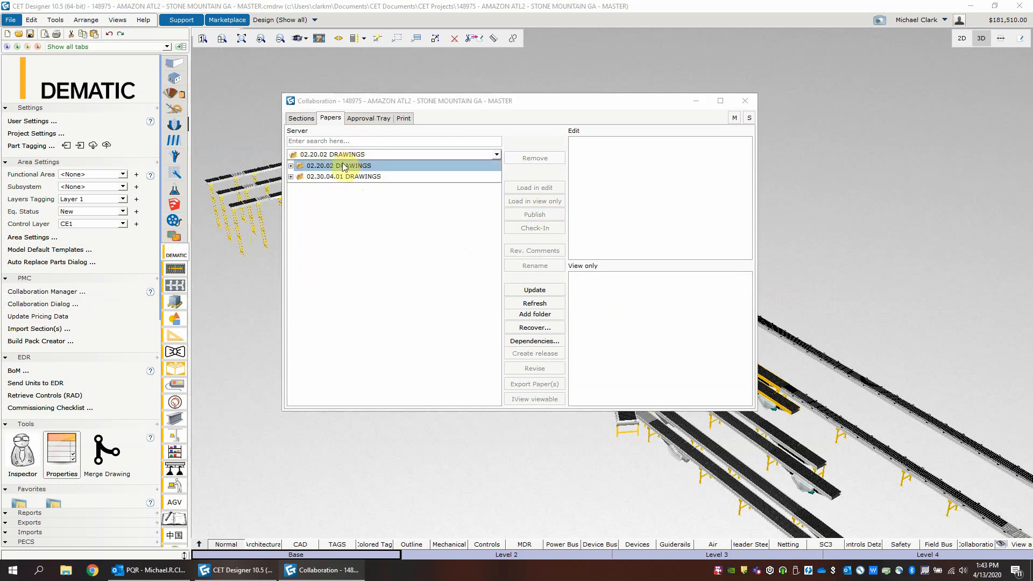
click(291, 167)
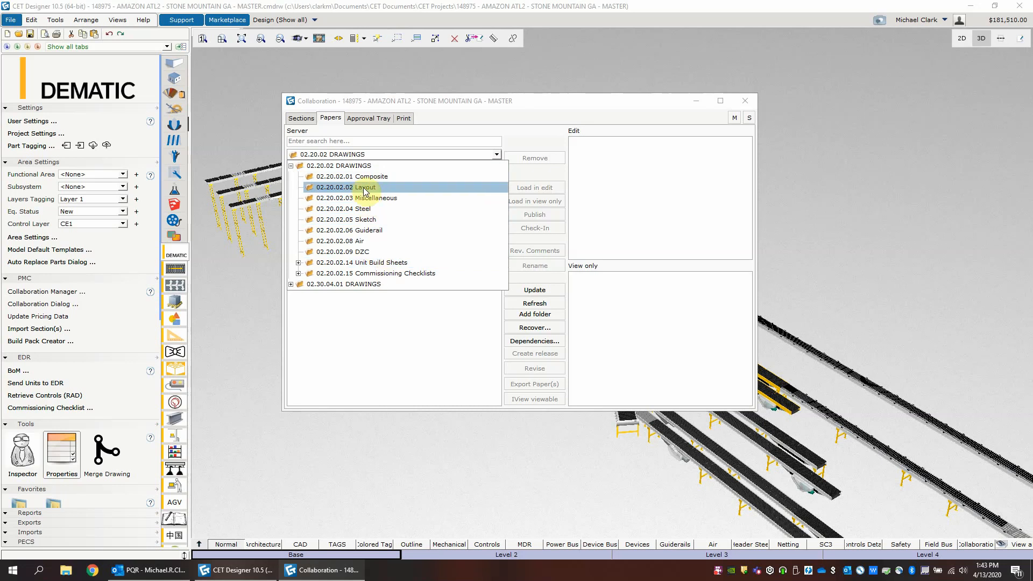
click(363, 178)
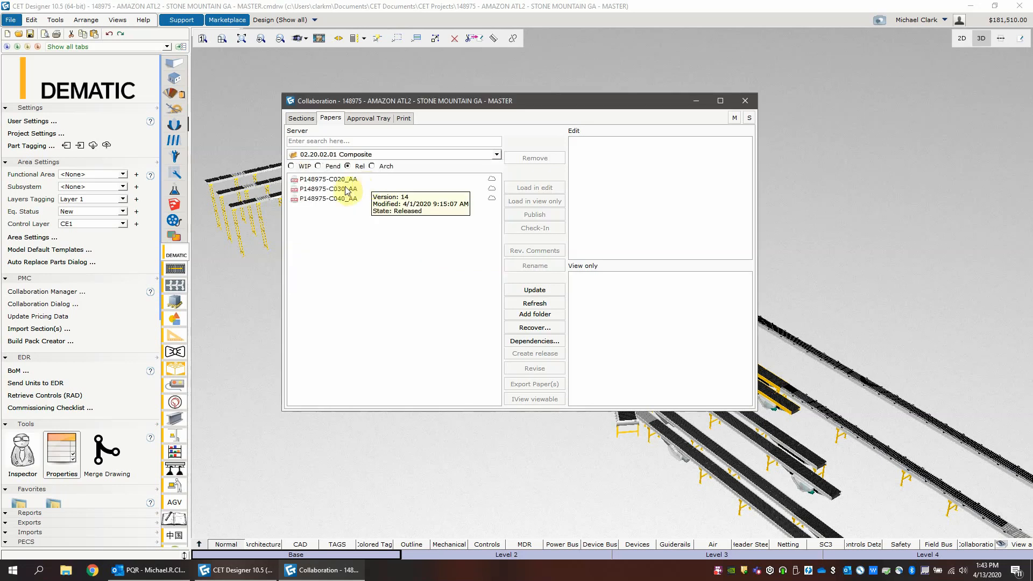
- View the PDF of the released composite drawing P148975-C040_AA and close it again
click(319, 199)
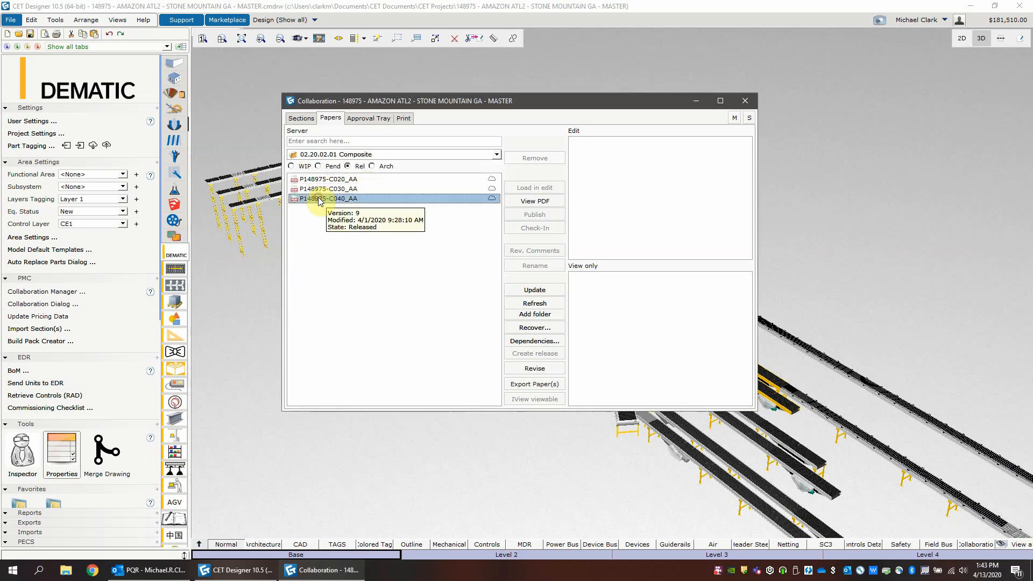
click(527, 205)
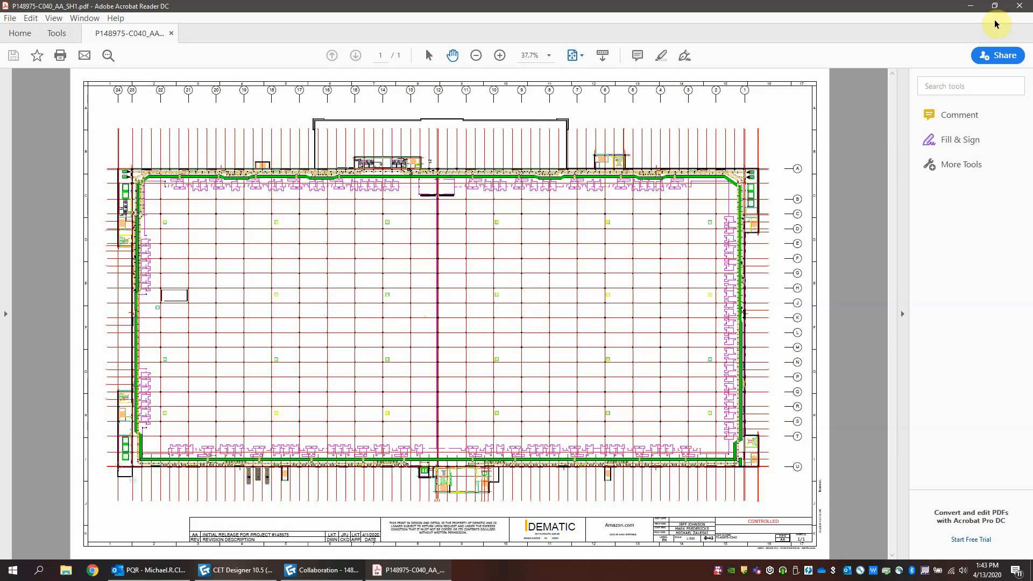
click(1020, 6)
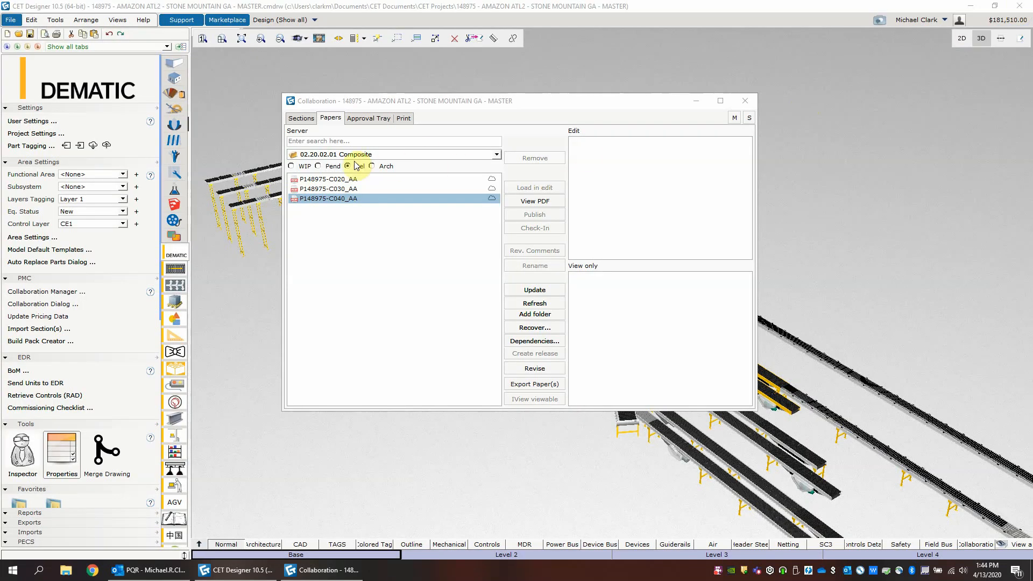
- Select the 02.20.02 DRAWINGS folder in the Collaboration papers, search its released drawings for "receiving", and browse its subfolders
click(301, 118)
click(329, 119)
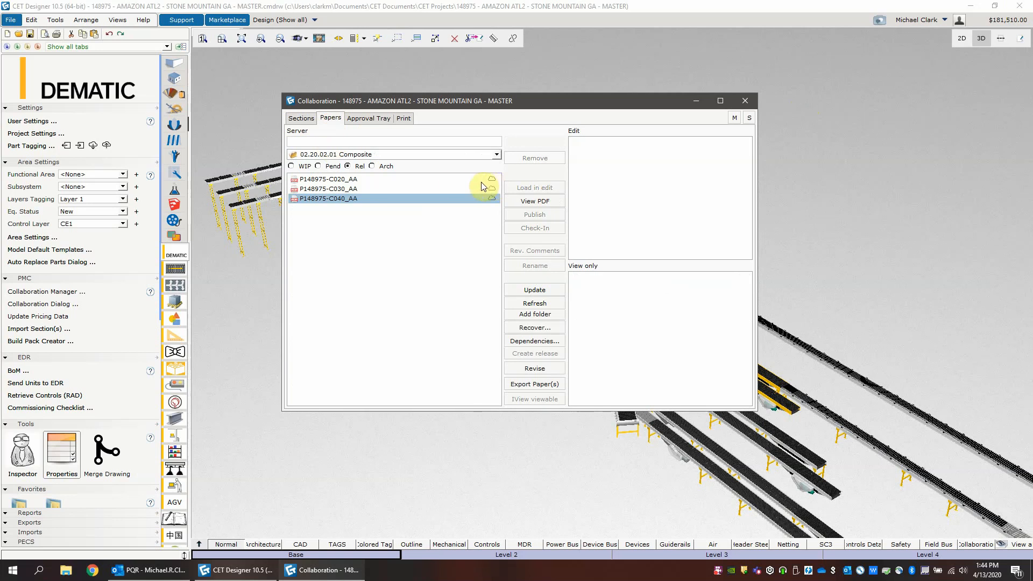
click(362, 155)
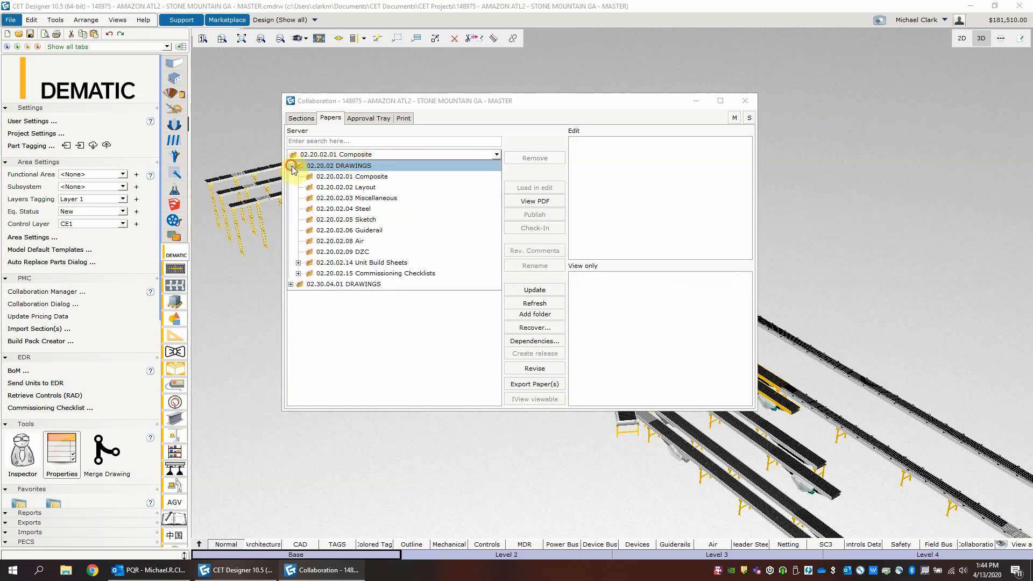
click(290, 165)
click(350, 165)
click(355, 143)
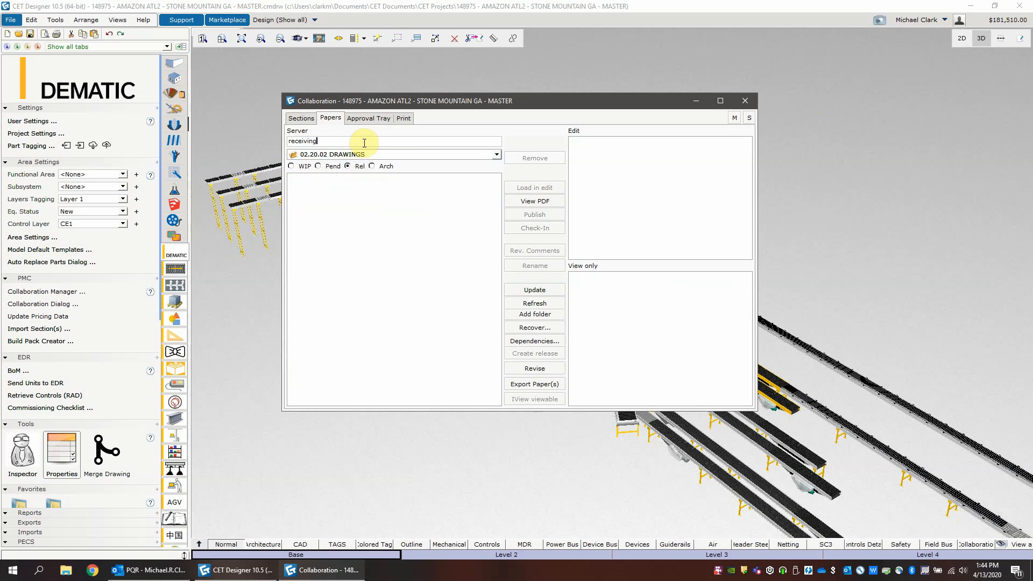
click(475, 156)
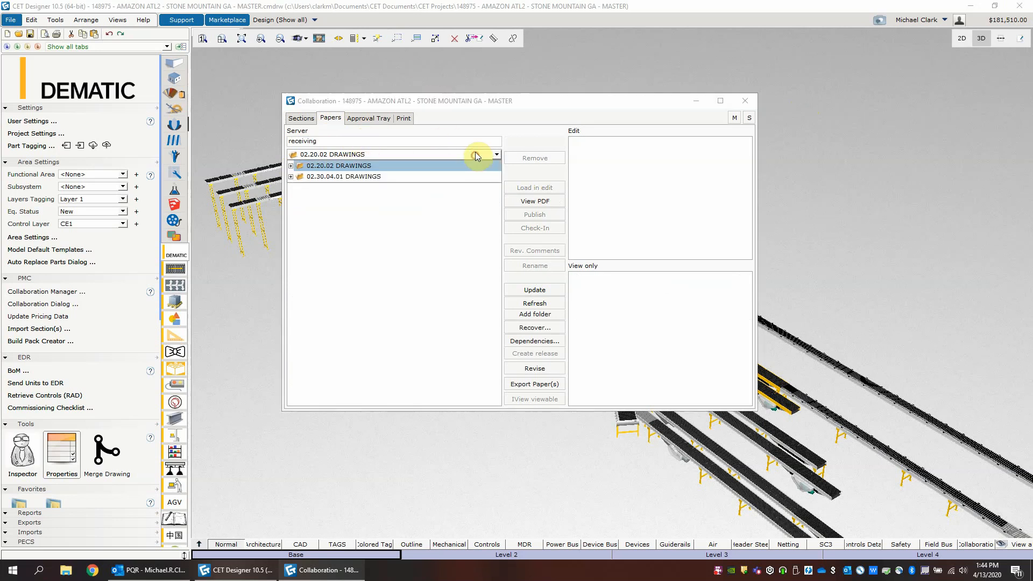
click(290, 167)
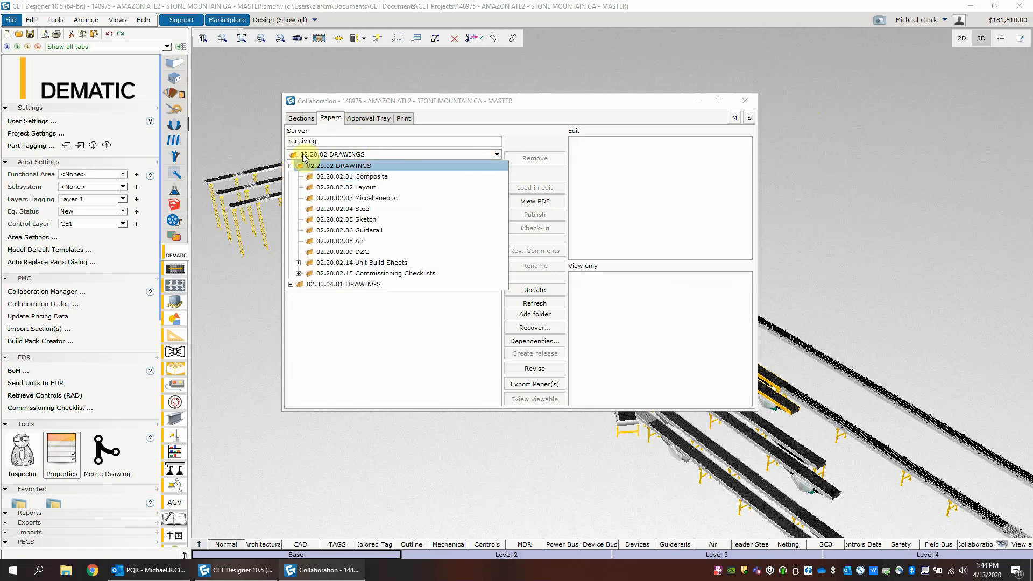
click(424, 350)
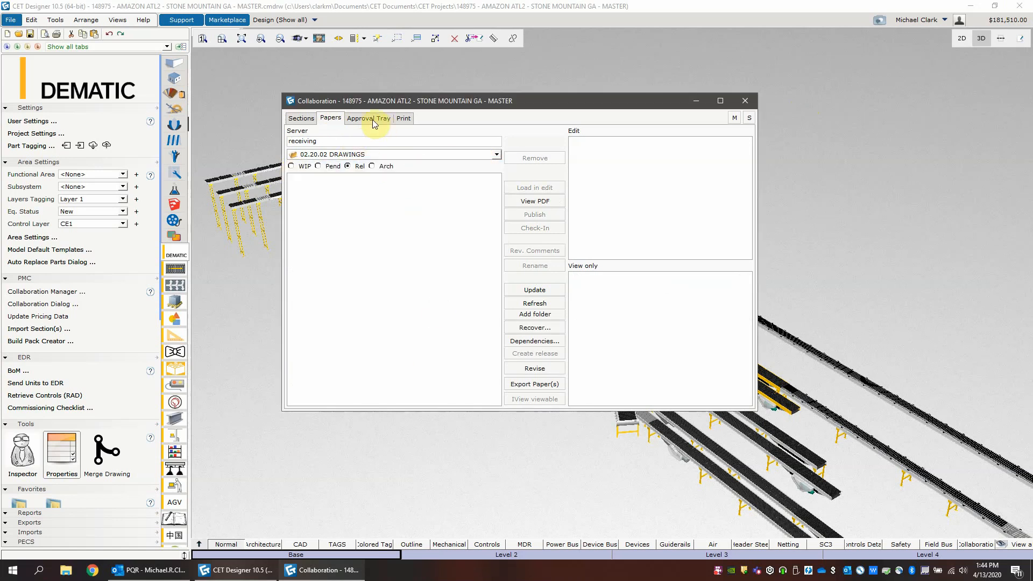
- Highlight the view-only section M_S20_LVL1_RECEIVING MERGE in the Collaboration sections and search the server sections for "receiving"
click(301, 118)
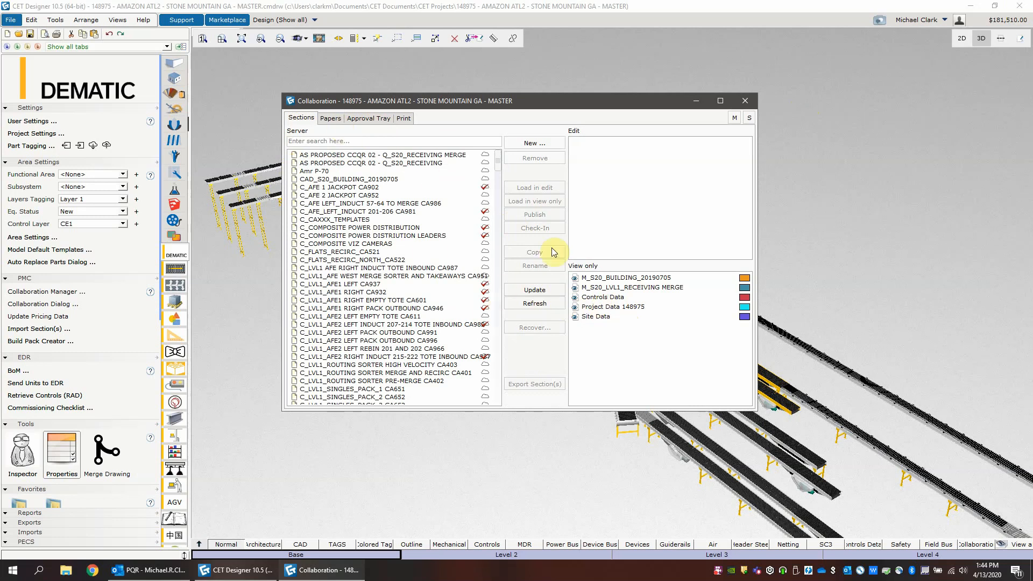
click(605, 287)
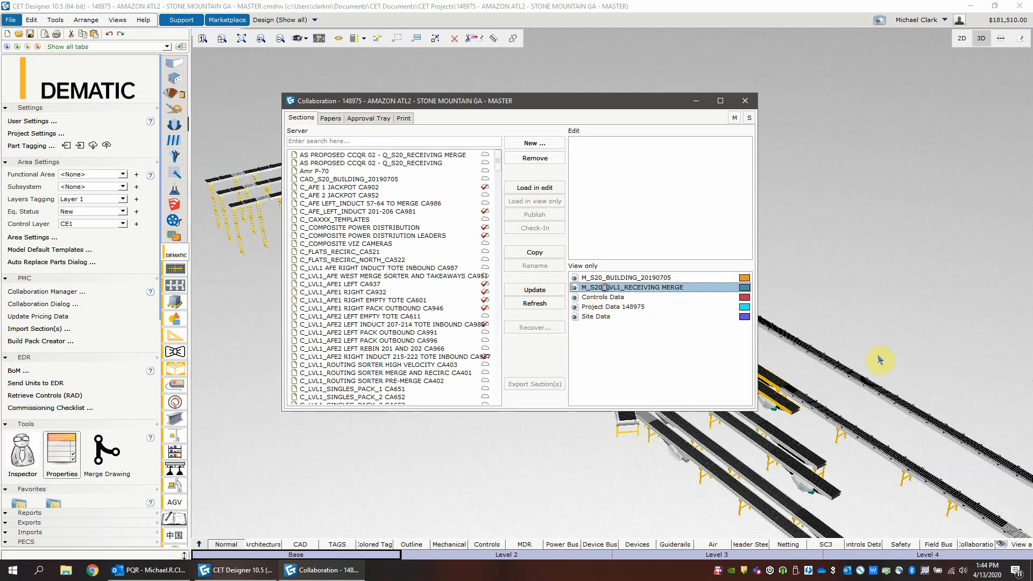
click(549, 302)
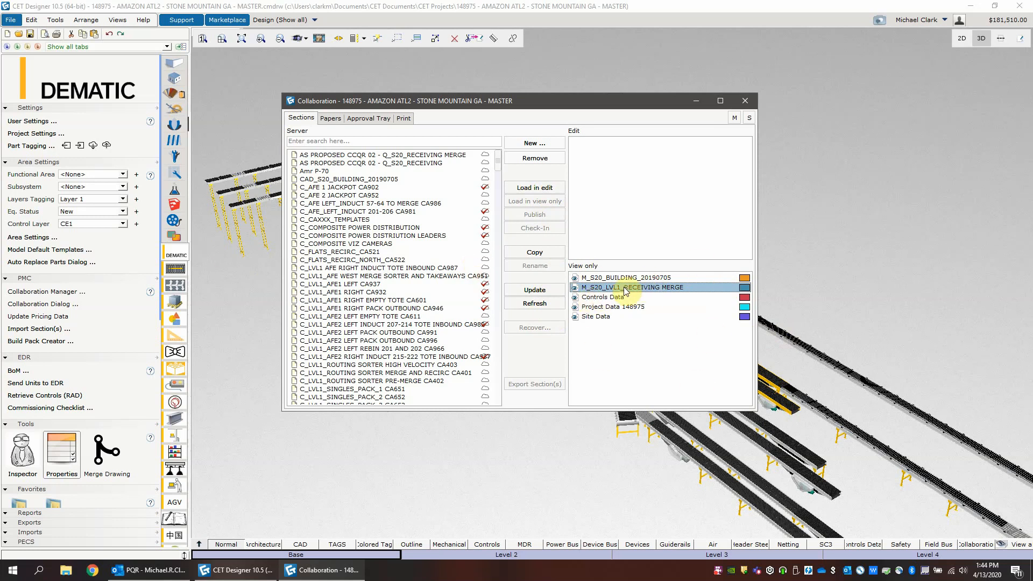
click(371, 141)
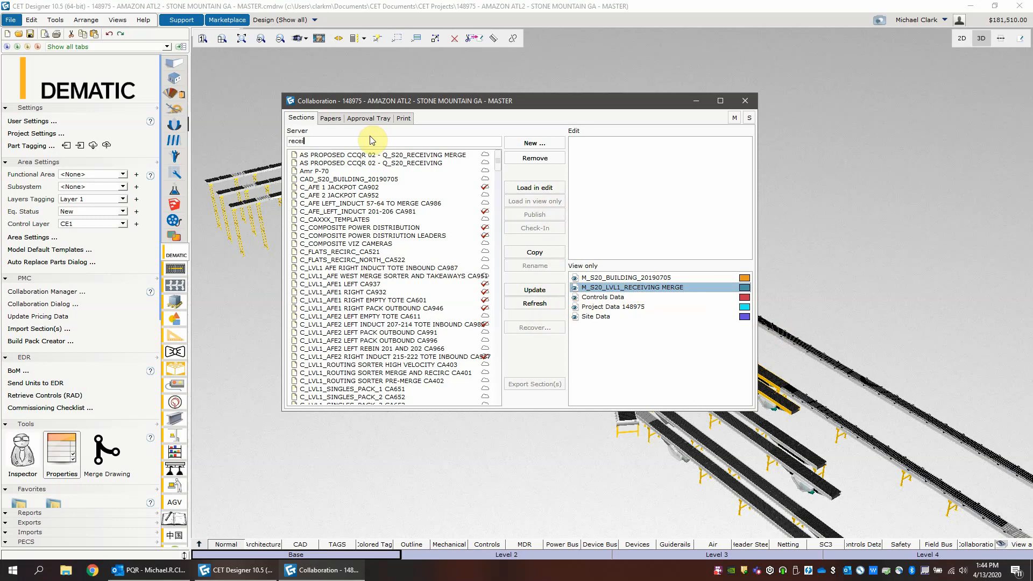
text(receiving)
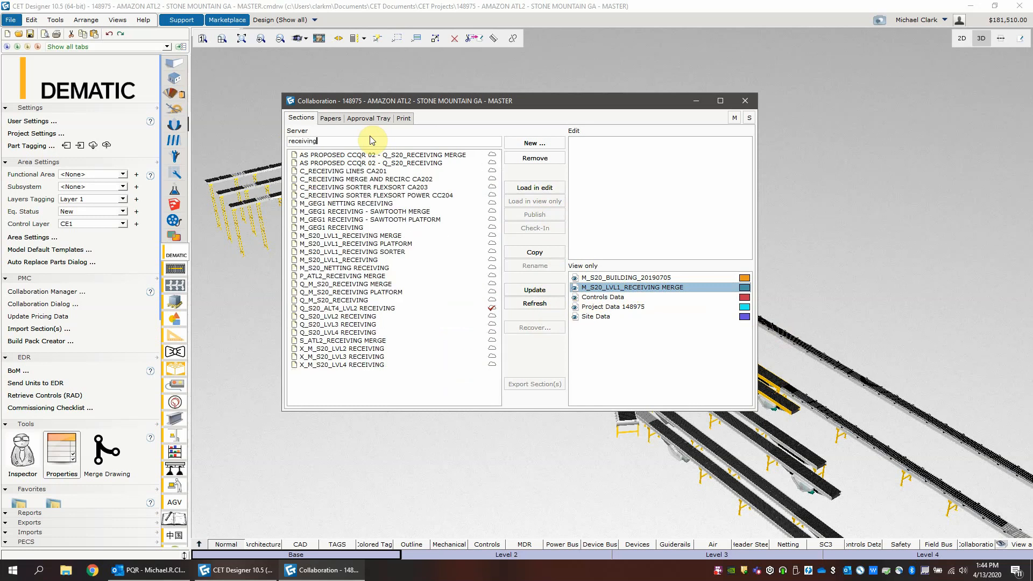
- Try to load the section M_S20_LVL1_RECEIVING PLATFORM as view only, decline to continue with the missing Stairs Library, and close the Collaboration dialog
click(360, 243)
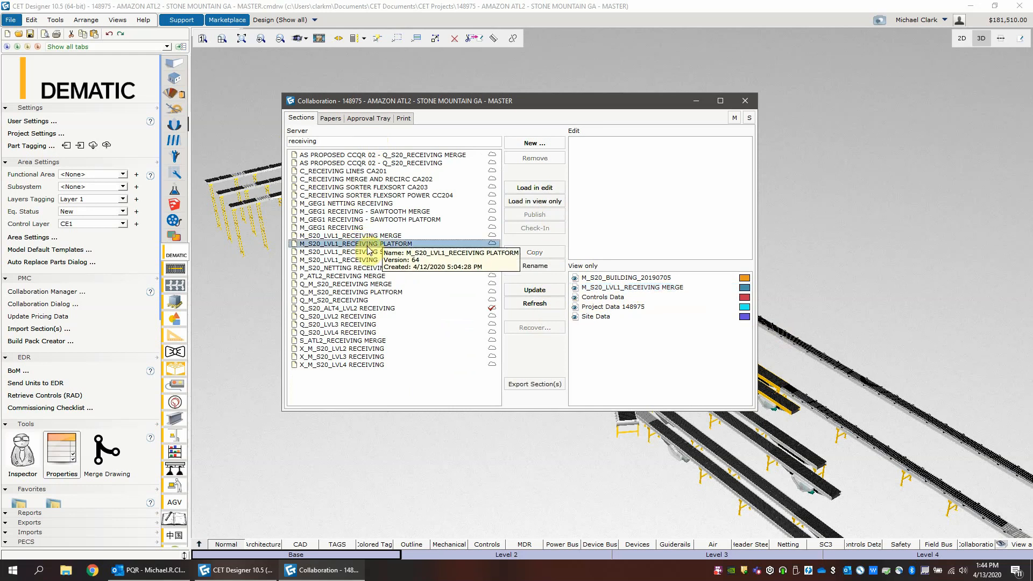
click(526, 203)
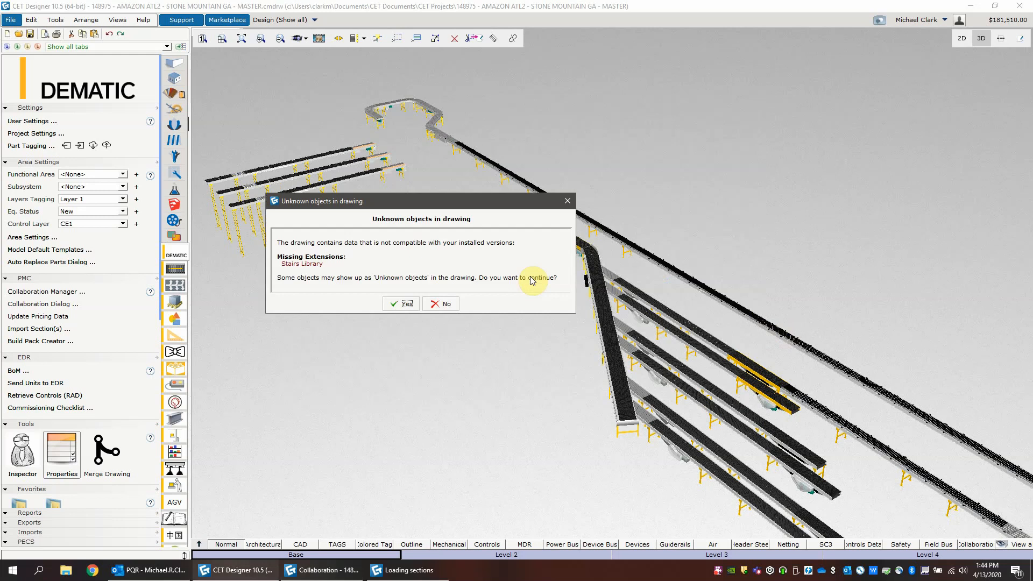
click(440, 304)
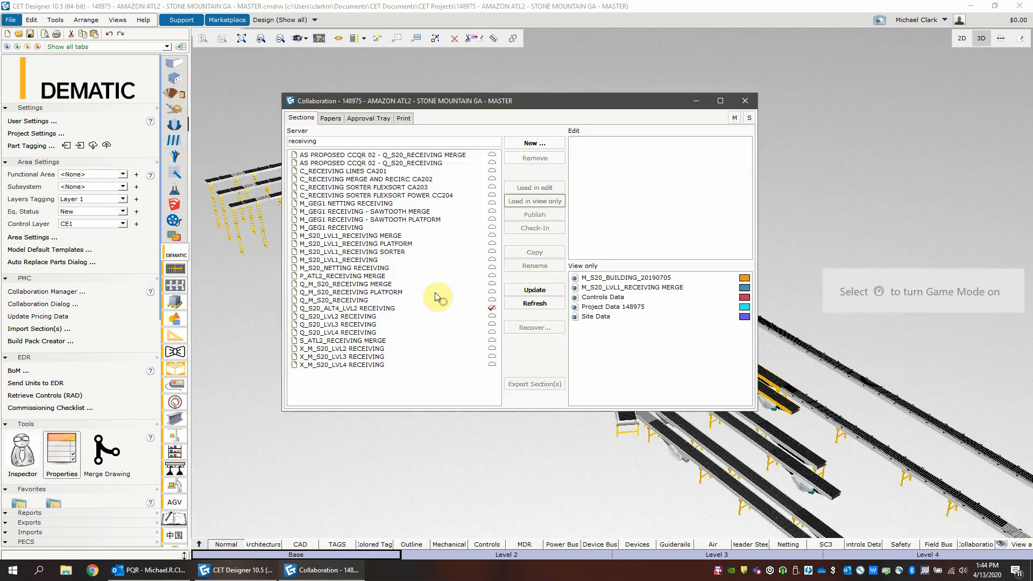
click(746, 103)
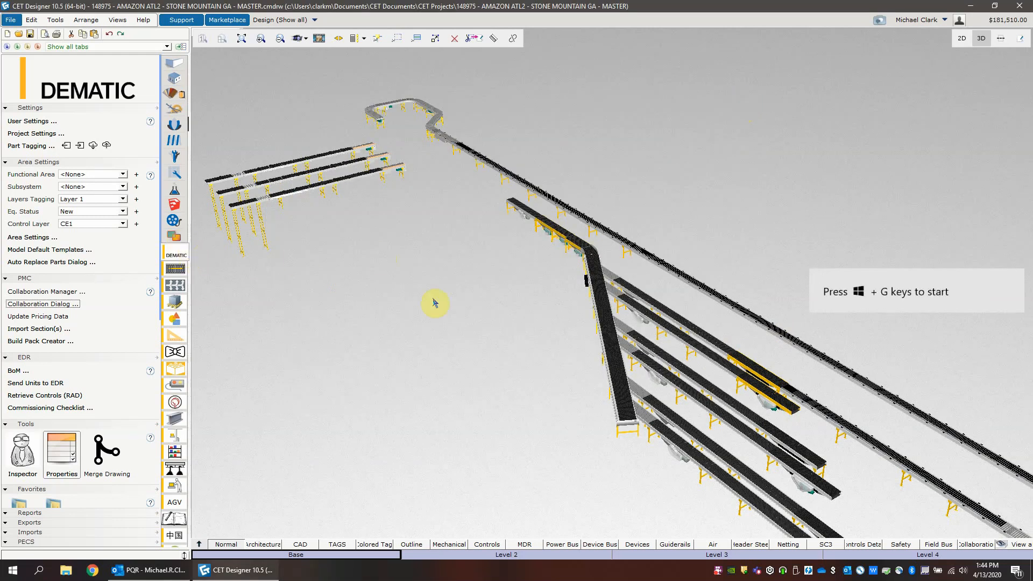
- Make the building section M_S20_BUILDING_20190705 visible around the receiving merge conveyors in the 3D view
scroll(604, 295, down, 5)
scroll(685, 279, down, 3)
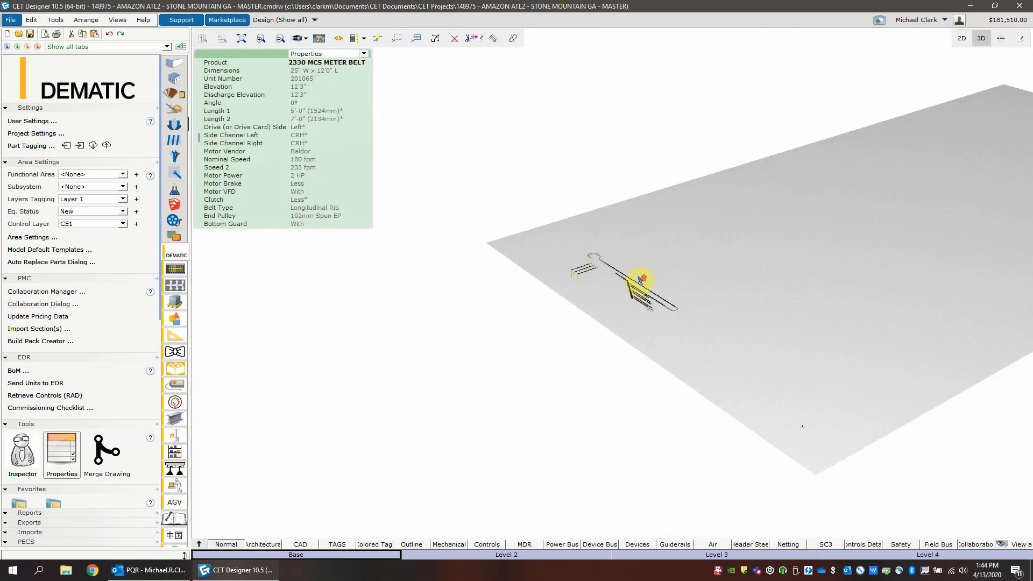
scroll(642, 279, up, 3)
click(176, 237)
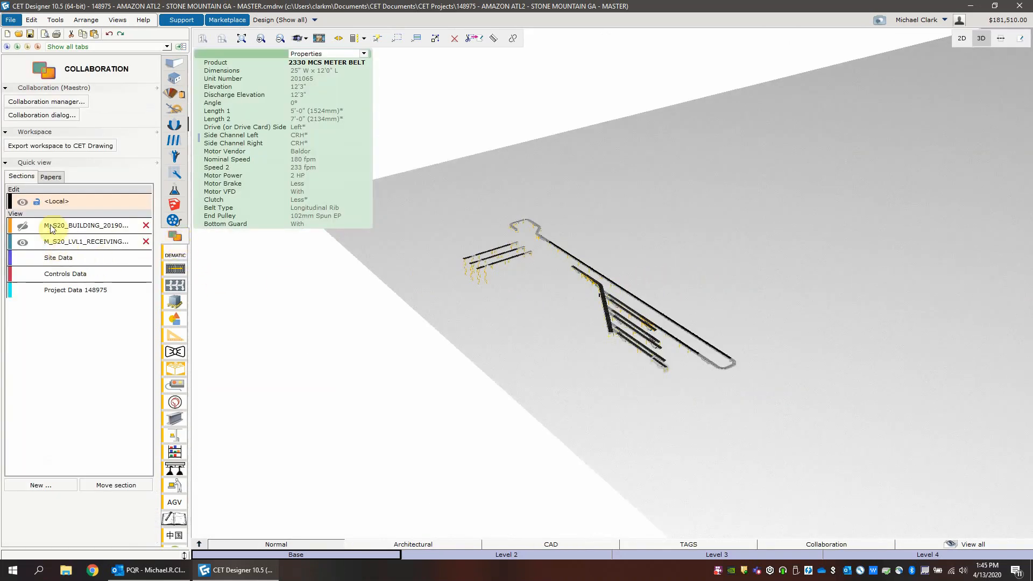
click(23, 227)
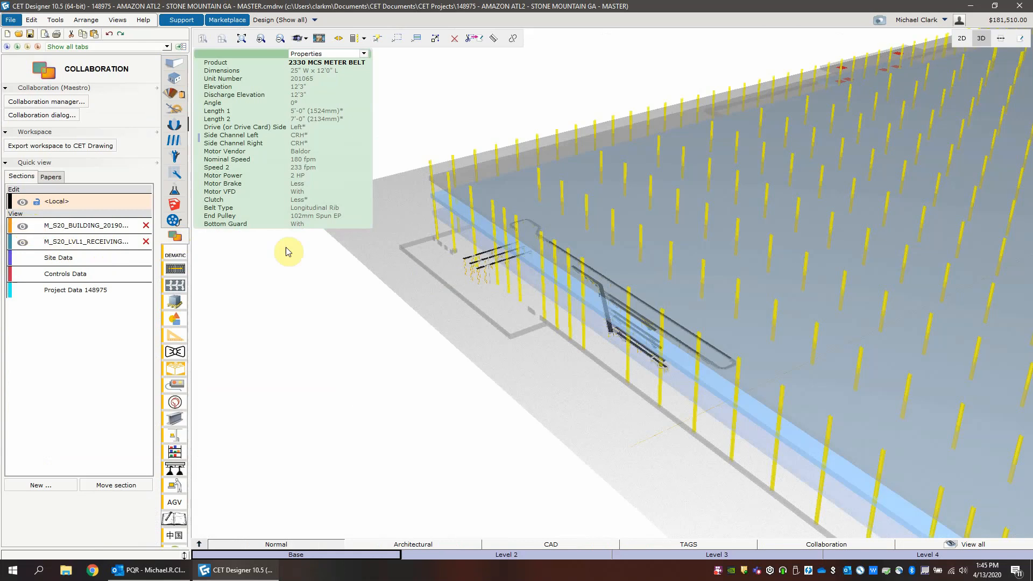
- Bring back the Dematic tools and examine the receiving merge conveyors inside the building from several 3D angles
scroll(588, 277, up, 4)
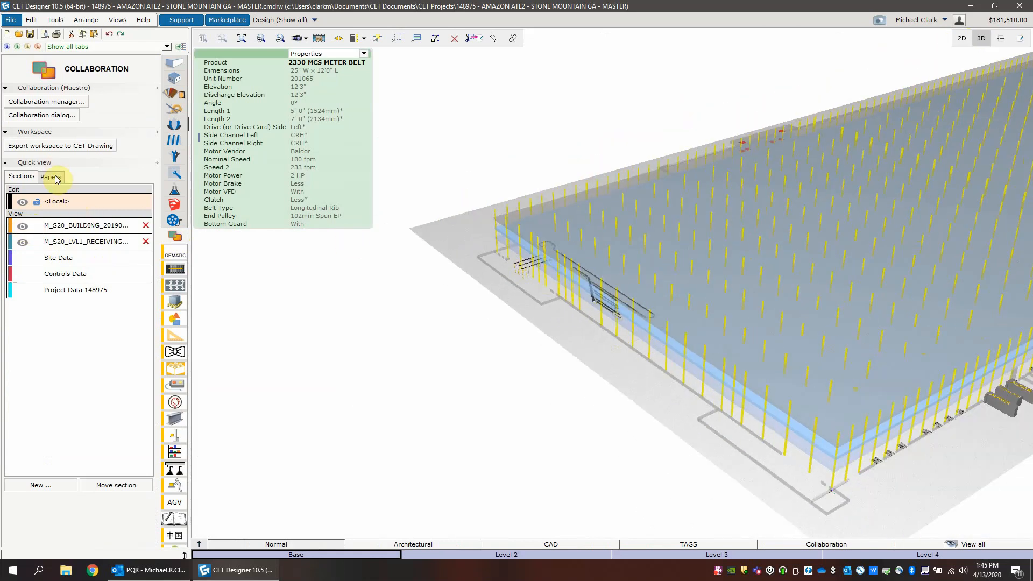
scroll(558, 270, up, 5)
click(563, 413)
middle_drag(599, 387, 638, 350)
click(175, 253)
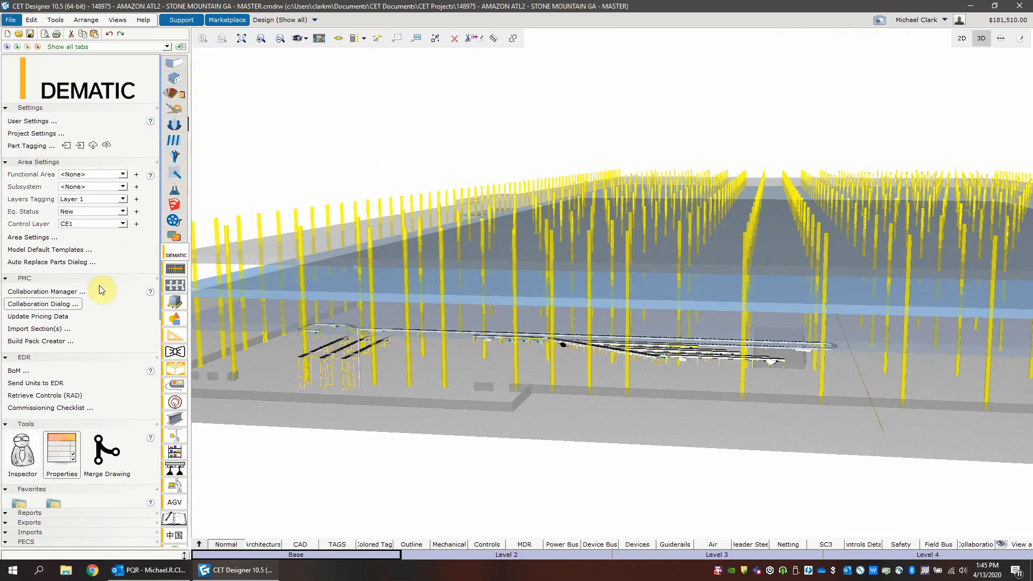
middle_drag(586, 352, 613, 382)
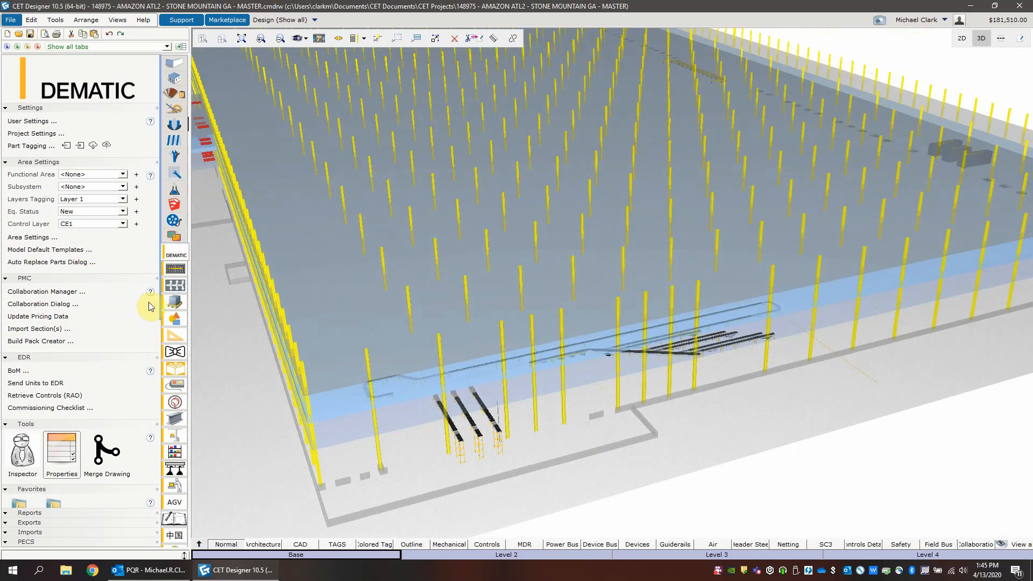
middle_drag(466, 286, 516, 276)
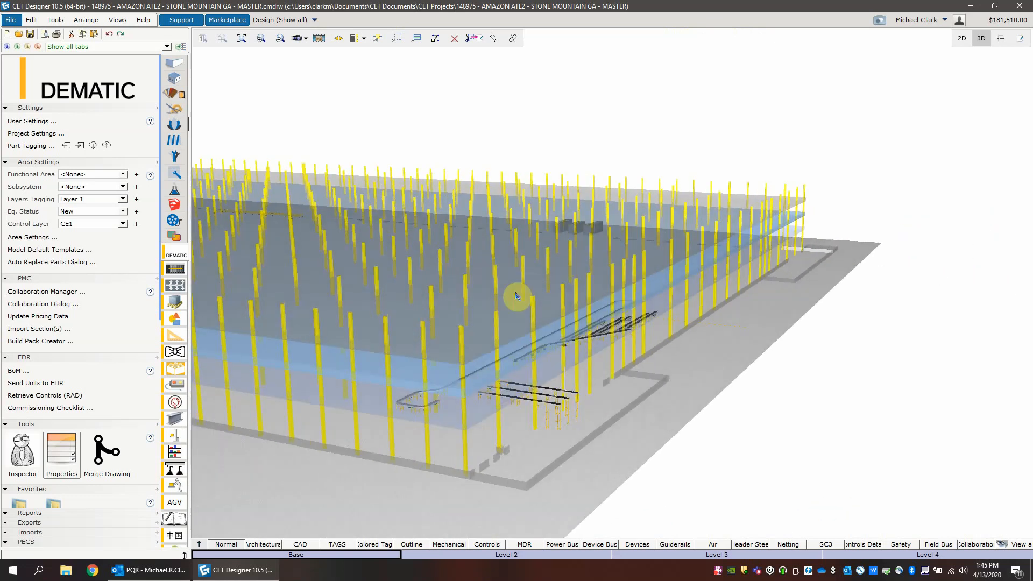
scroll(525, 421, down, 3)
scroll(476, 419, up, 4)
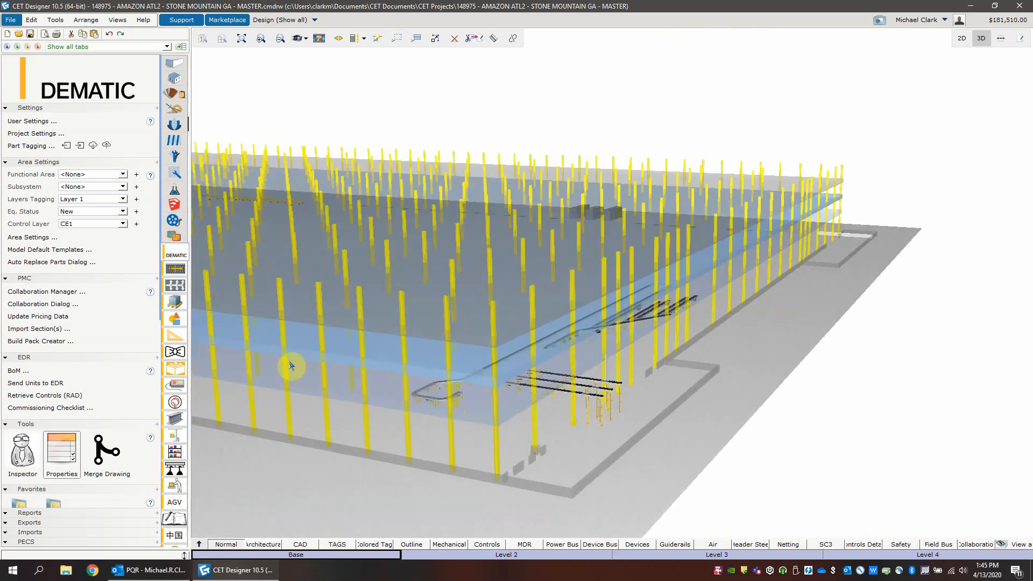